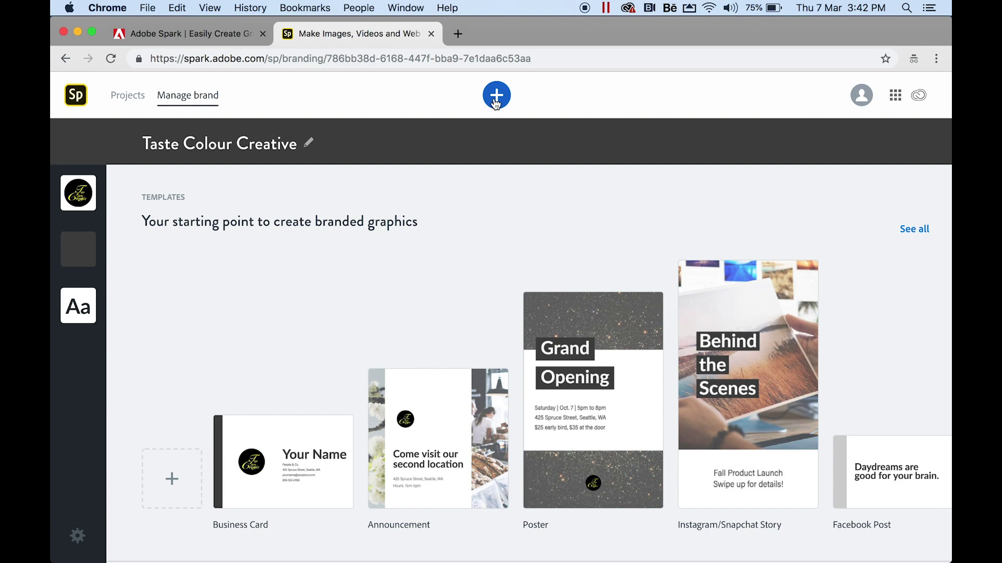
# - Open the Create new screen to pick a Graphic, Web Page or Video project
pyautogui.click(496, 100)
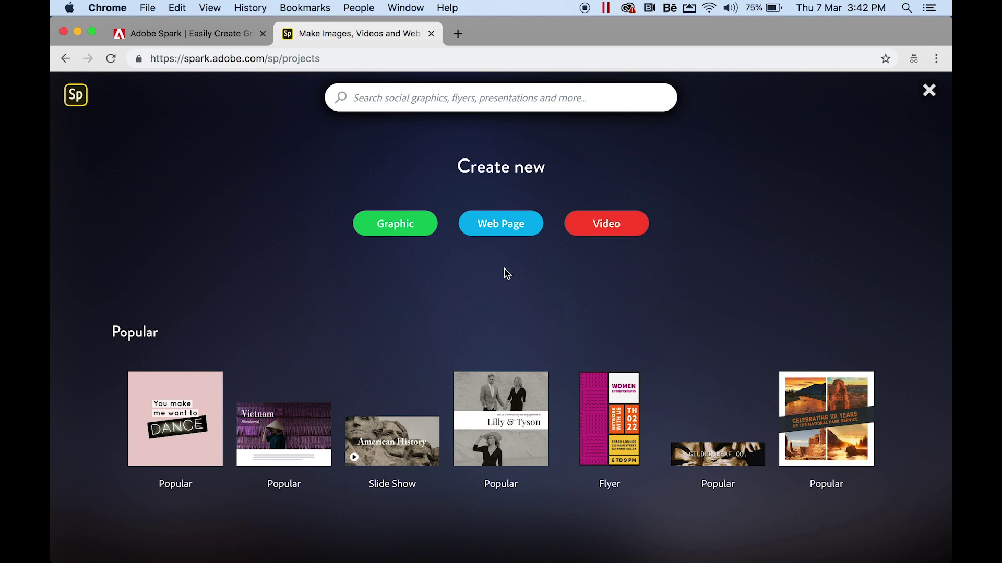
# - Start a blank Web Page project with empty title and subtitle placeholders
pyautogui.click(514, 231)
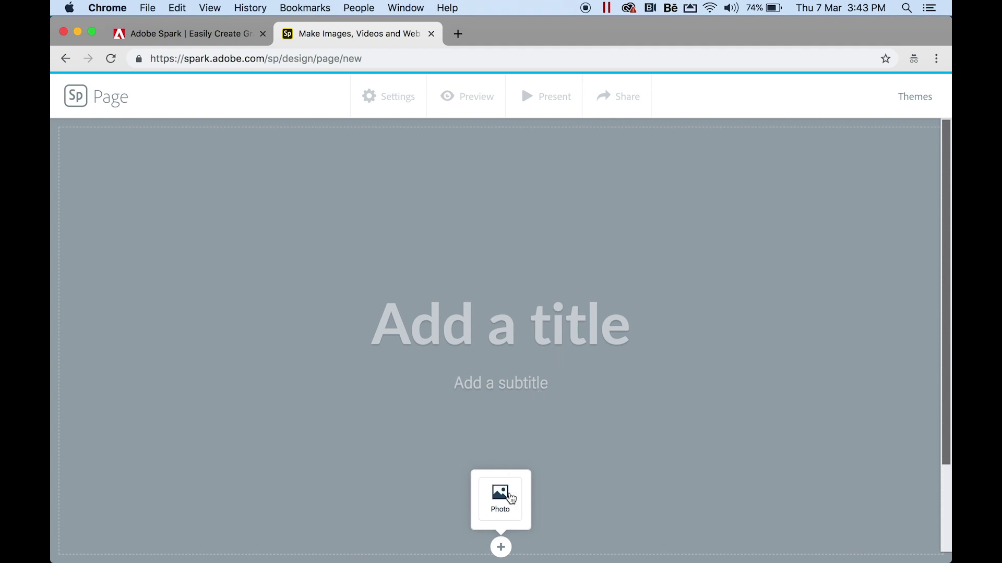
# - Set the header background to the purple water-lily photo from a free 'flowers' search
pyautogui.click(489, 504)
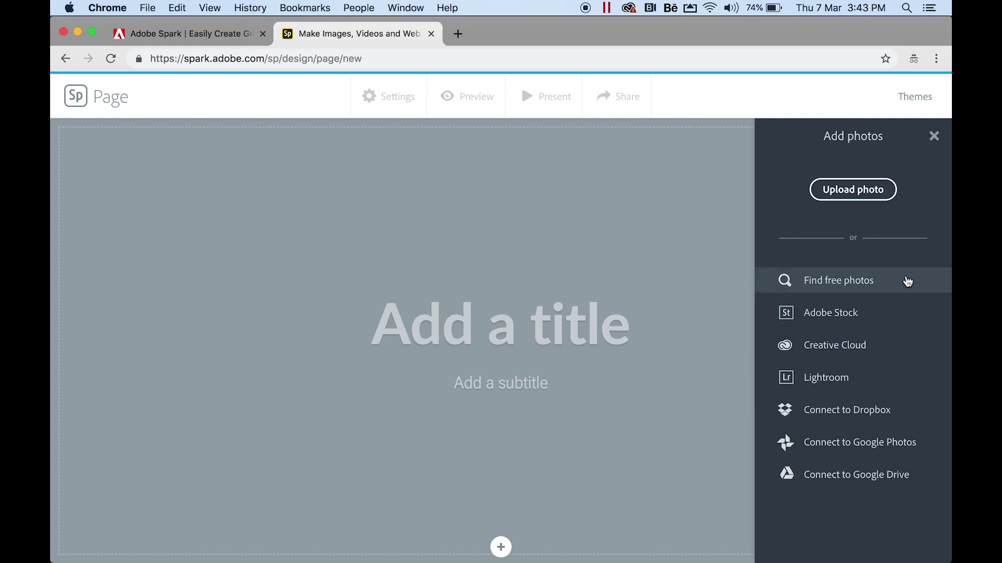
pyautogui.click(908, 282)
pyautogui.write('flowers')
pyautogui.press('Return')
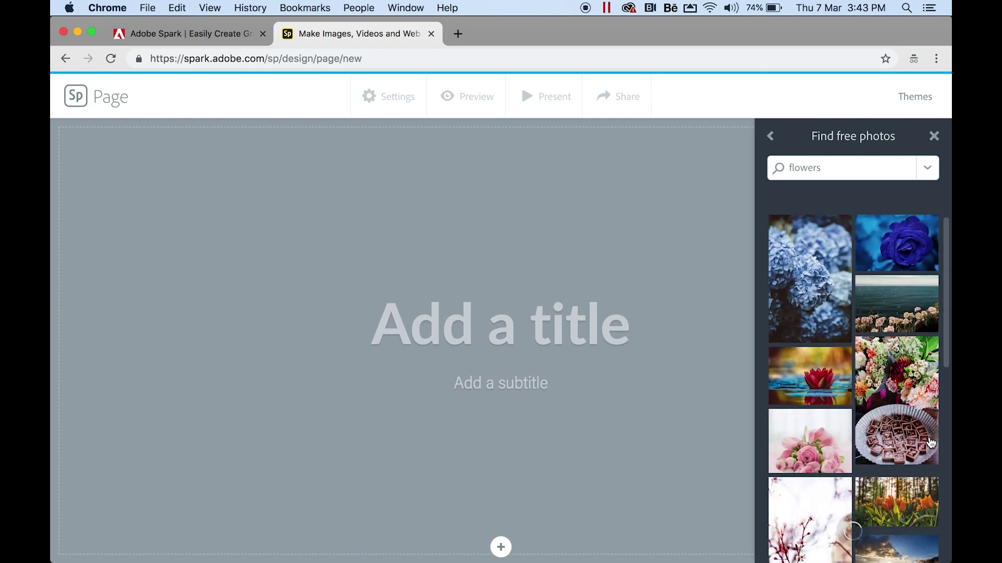
pyautogui.scroll(-1, 930, 443)
pyautogui.scroll(-2, 931, 443)
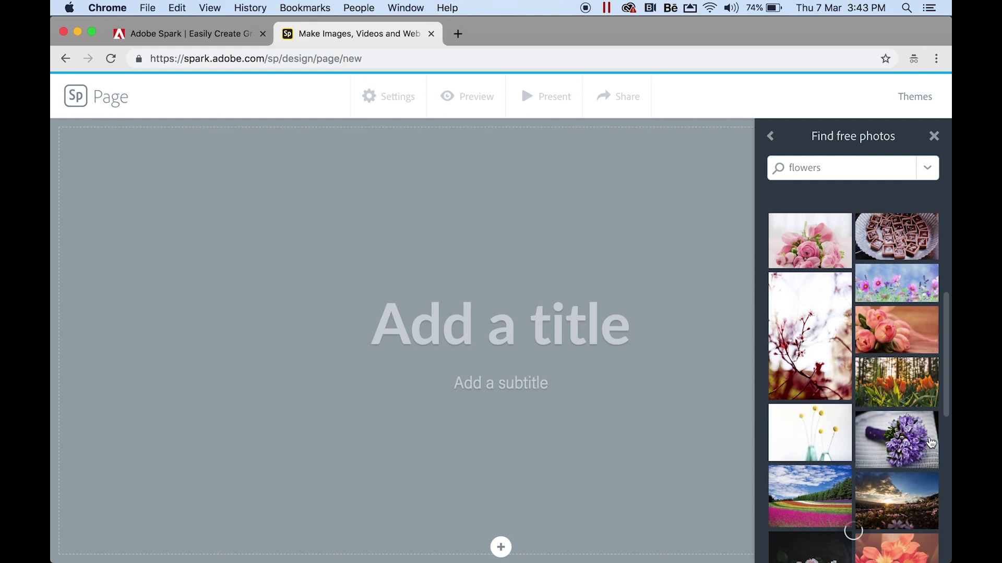
pyautogui.scroll(-2, 931, 443)
pyautogui.scroll(-5, 931, 443)
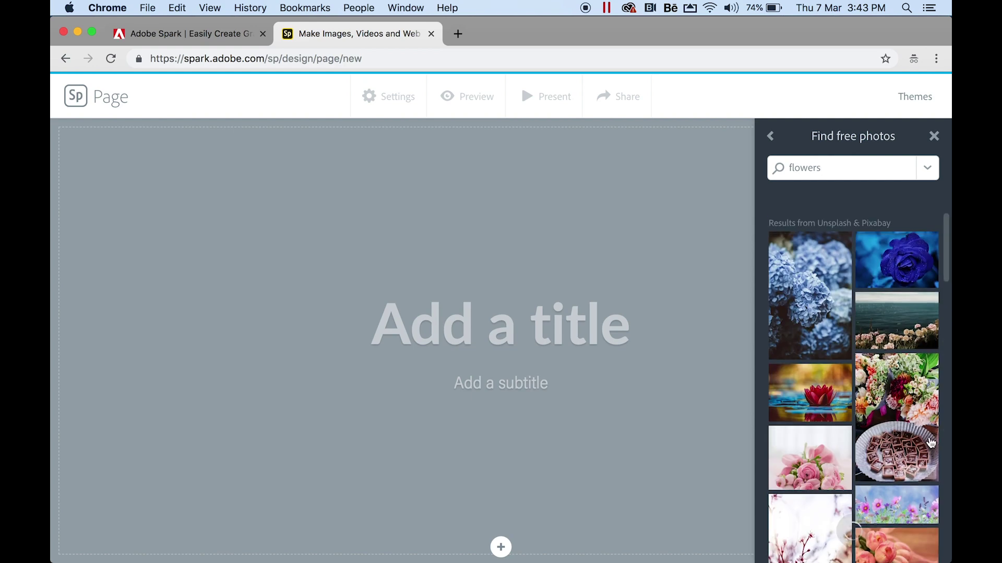
pyautogui.scroll(-6, 908, 420)
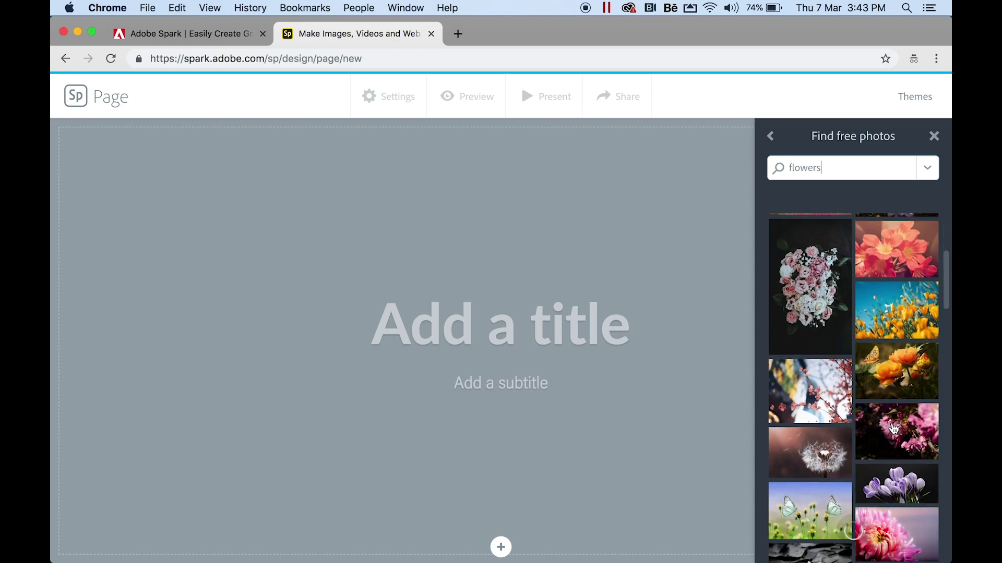
pyautogui.scroll(-5, 893, 428)
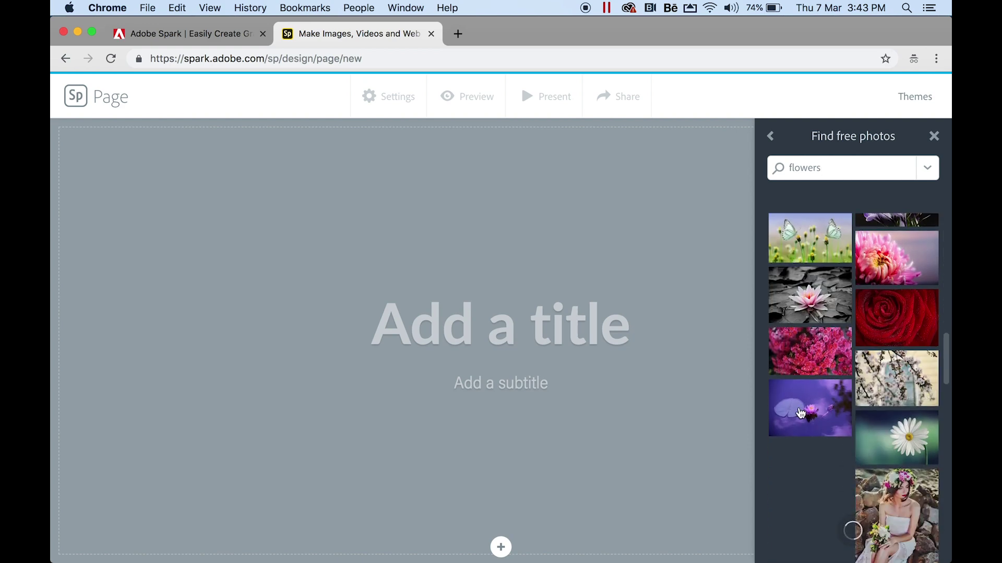
pyautogui.click(801, 414)
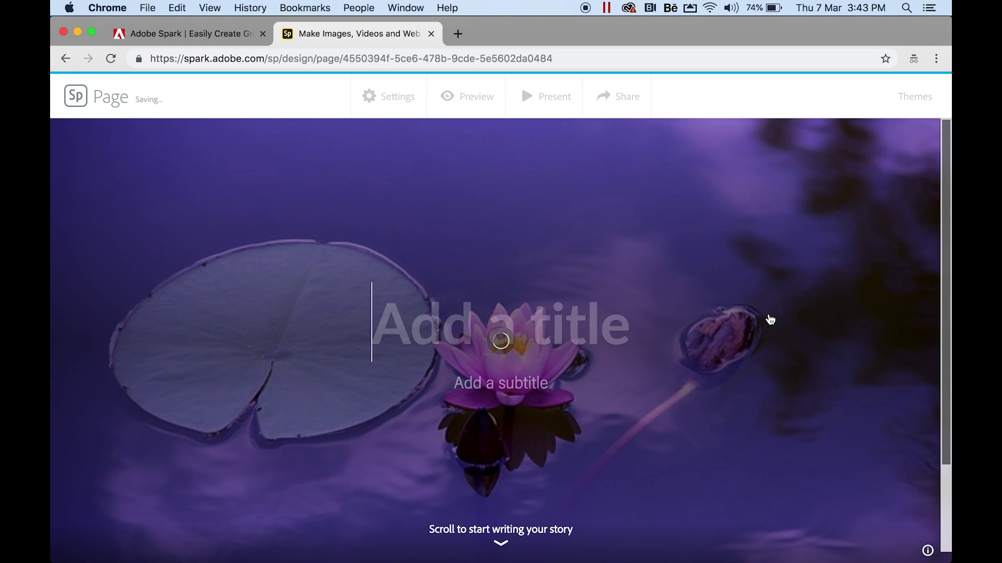
# - Title the page header 'Rosie's Flower Shop' over the water-lily image
pyautogui.write("Rosie's")
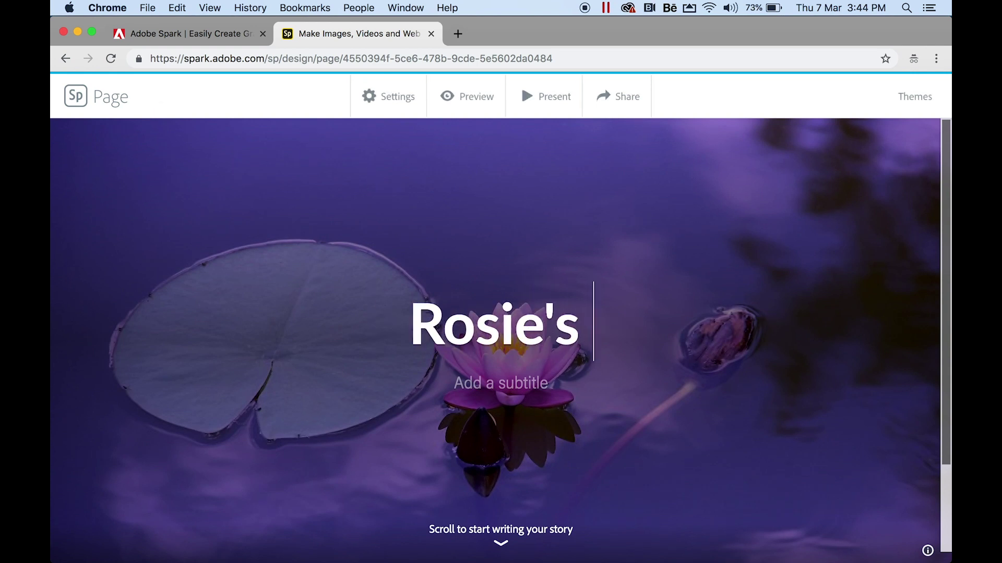
pyautogui.write(' Flower')
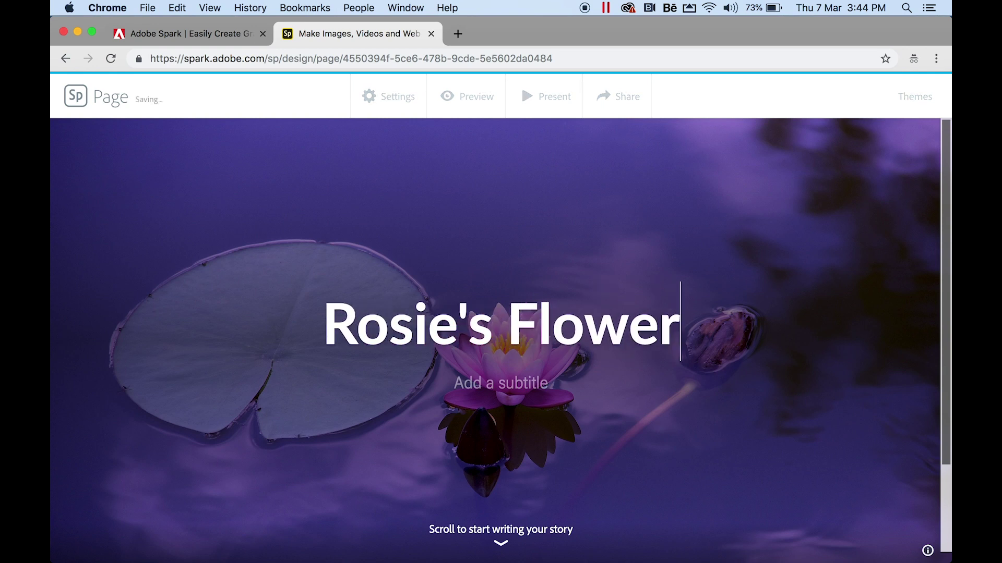
pyautogui.write(' Sh')
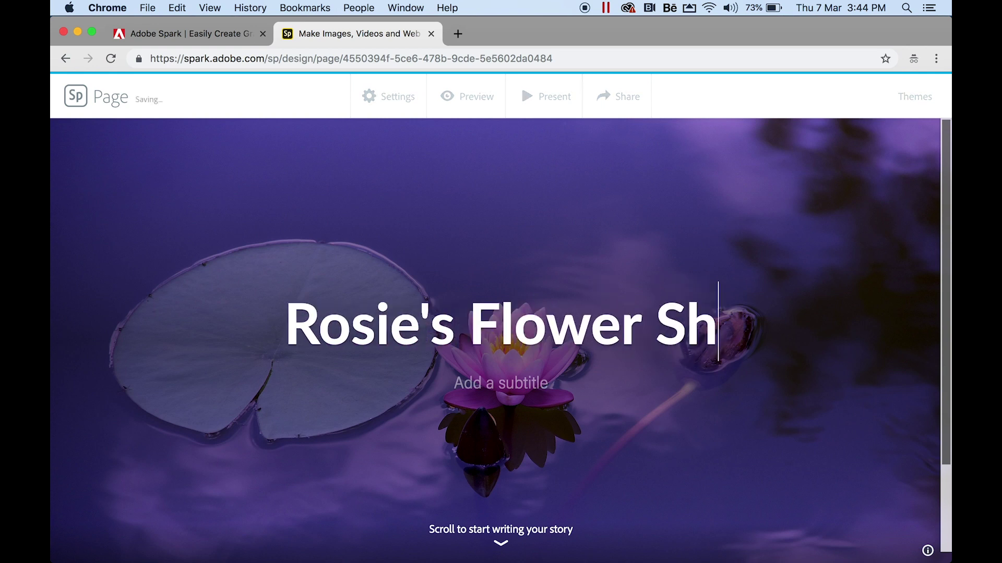
pyautogui.write('op')
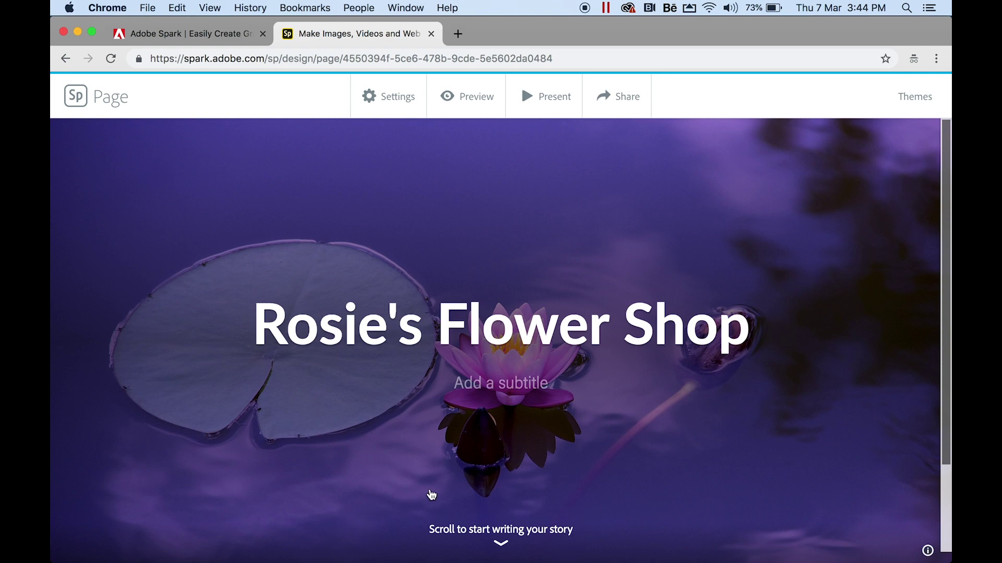
pyautogui.scroll(-3, 704, 463)
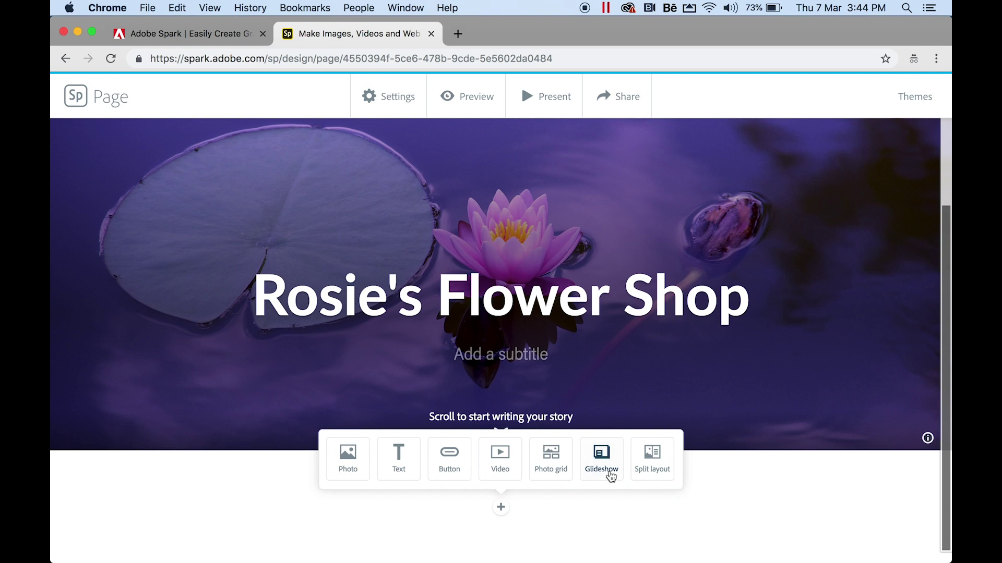
# - Add a glideshow block and search the free photos for 'bouquet'
pyautogui.click(607, 473)
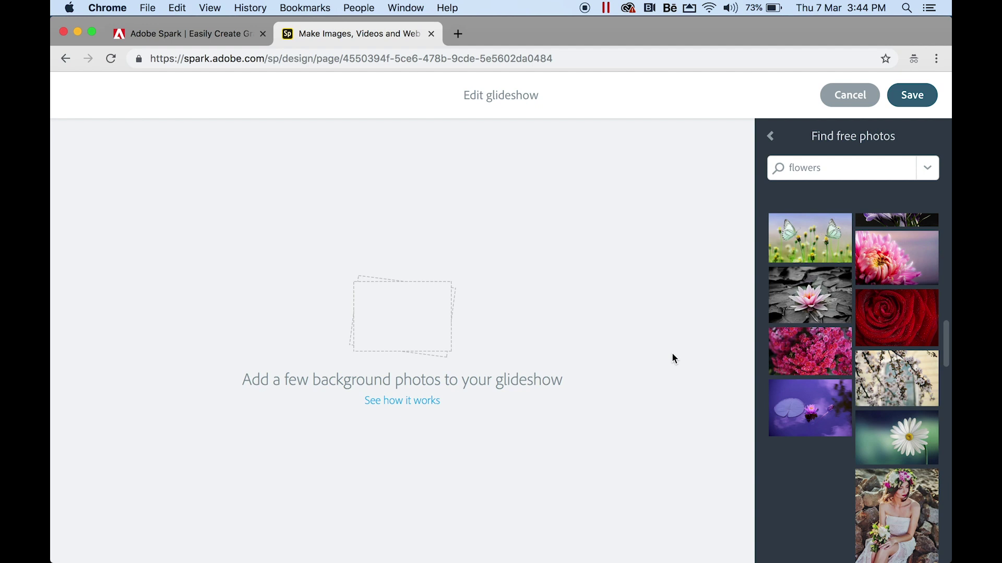
pyautogui.scroll(5, 836, 183)
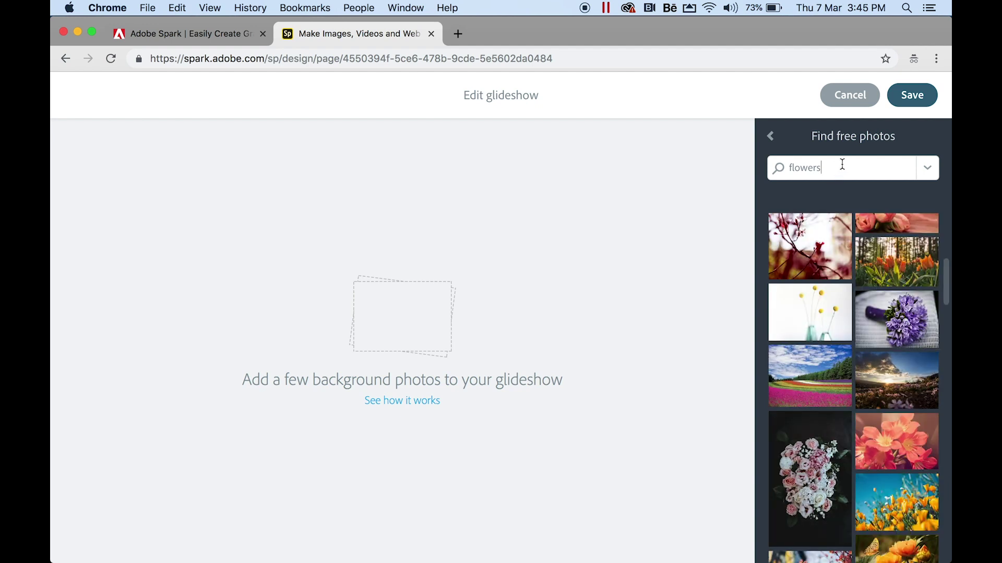
pyautogui.doubleClick(845, 165)
pyautogui.write('bouquet')
pyautogui.press('Return')
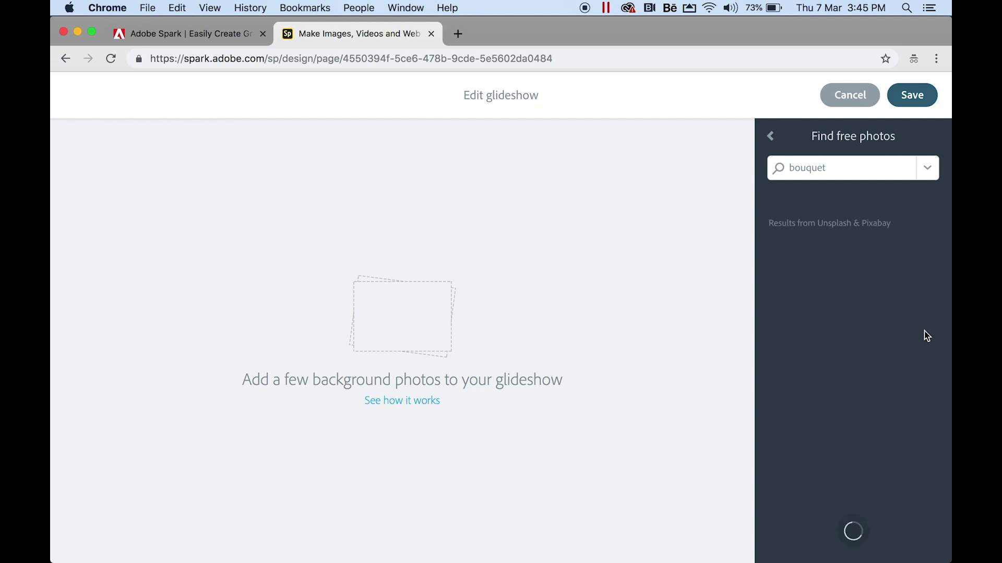
# - Add the bride-and-groom, close-up and hands-on bouquet photos as slides, then select the close-up slide
pyautogui.scroll(-3, 926, 366)
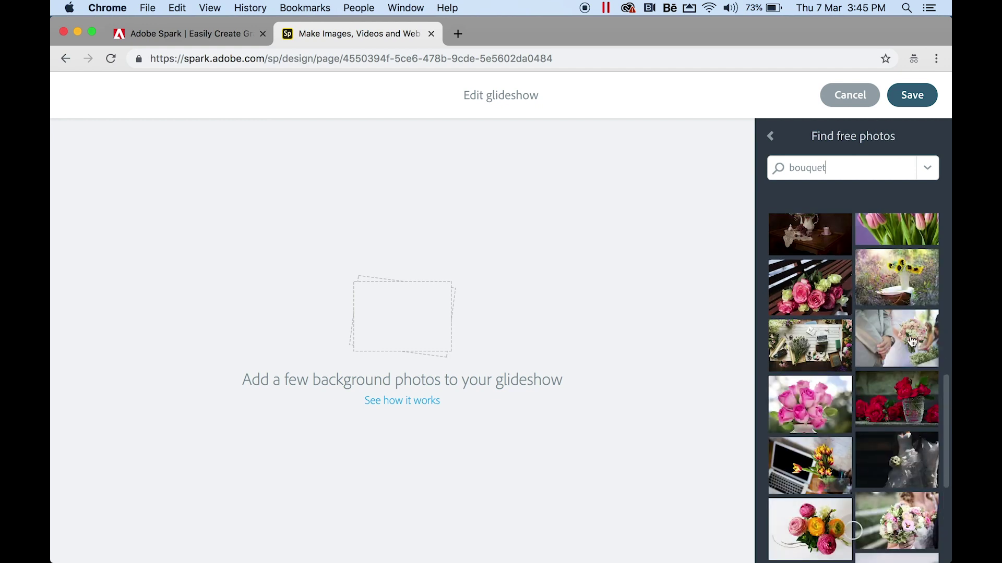
pyautogui.click(911, 340)
pyautogui.scroll(-5, 918, 355)
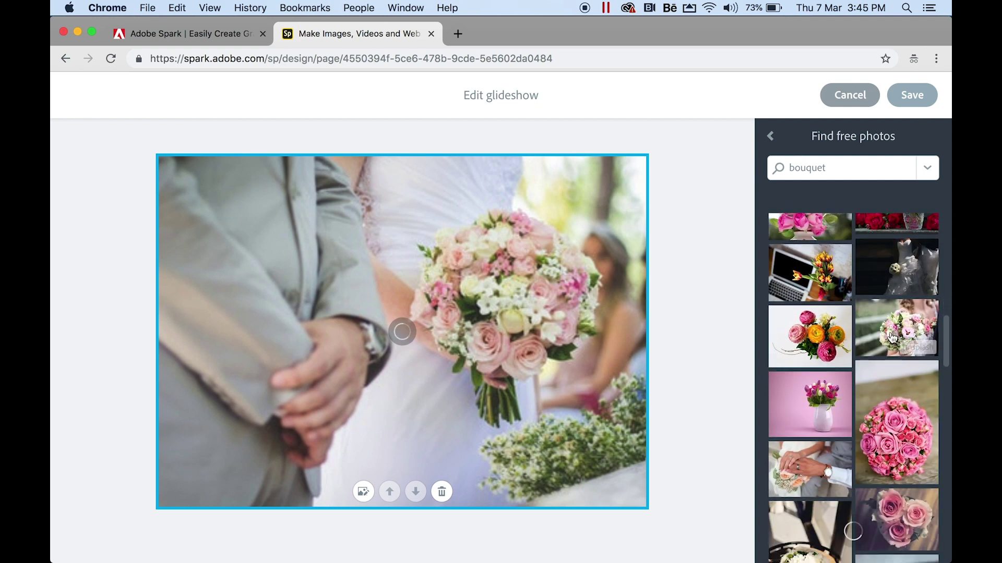
pyautogui.click(892, 337)
pyautogui.scroll(-3, 890, 330)
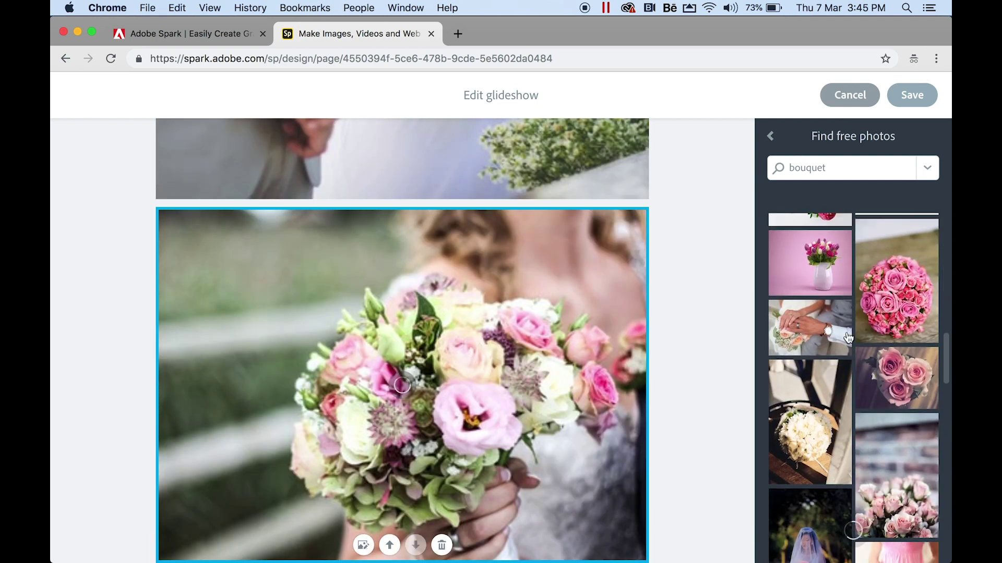
pyautogui.click(811, 334)
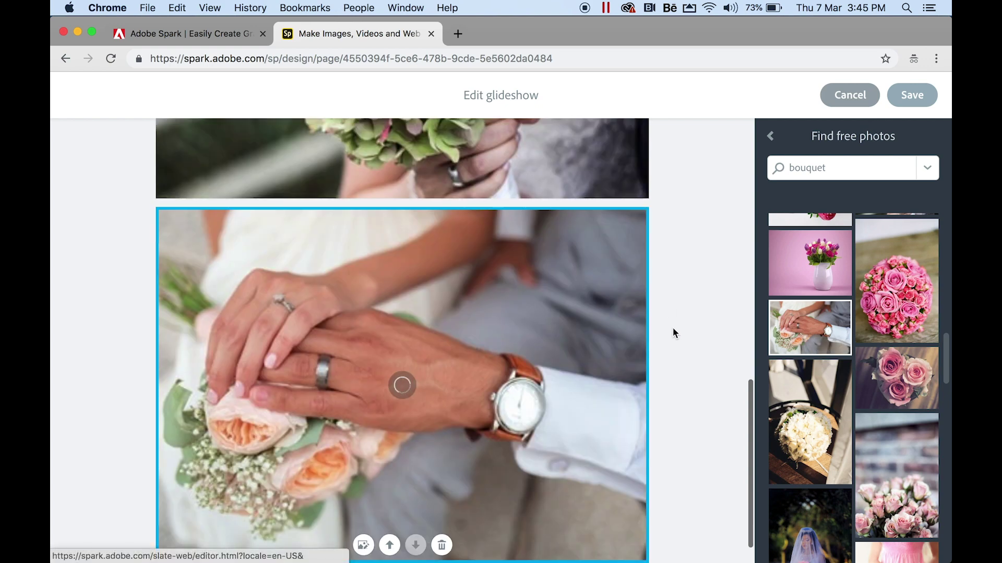
pyautogui.scroll(10, 672, 329)
pyautogui.scroll(-10, 672, 328)
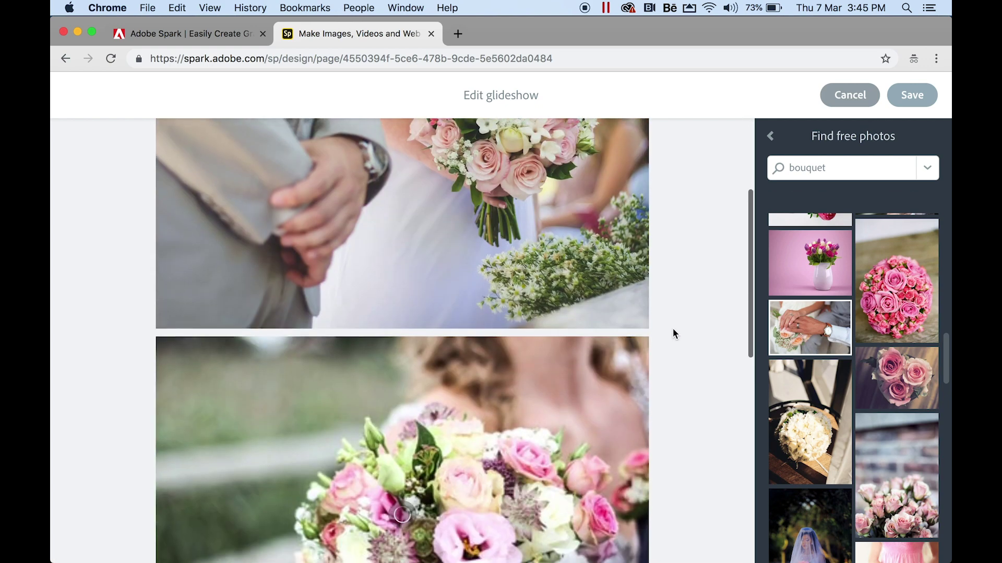
pyautogui.scroll(-5, 673, 330)
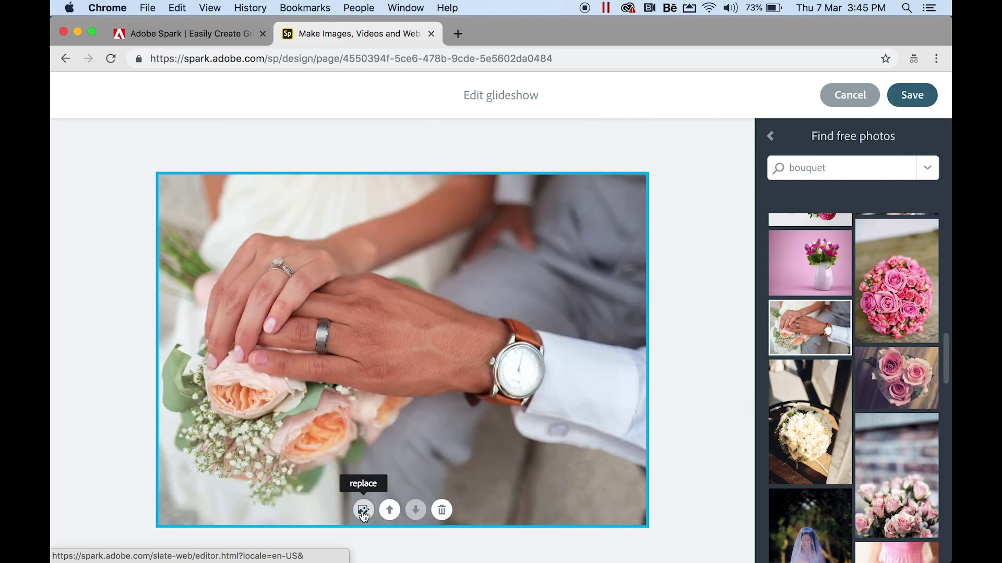
pyautogui.scroll(5, 407, 343)
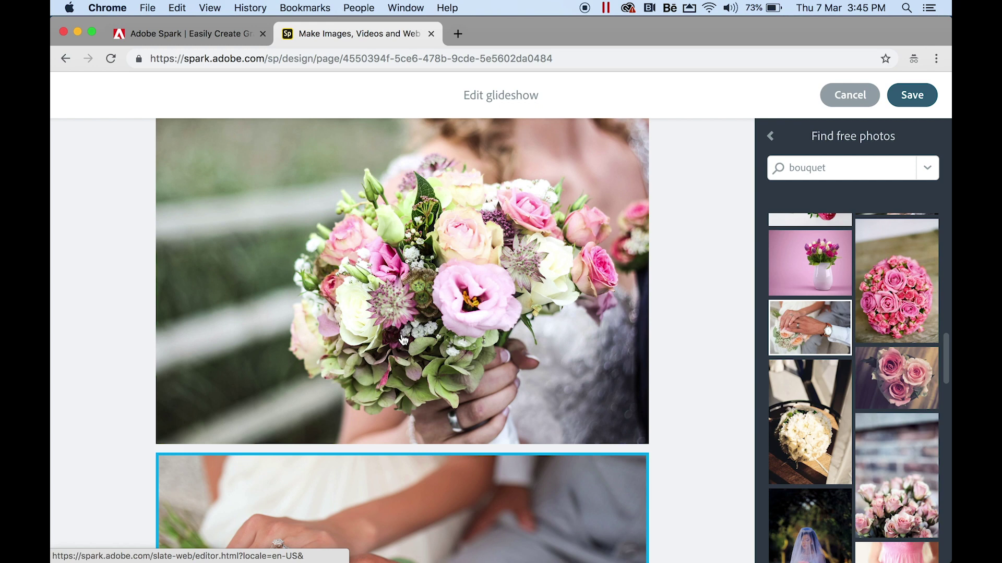
pyautogui.click(347, 241)
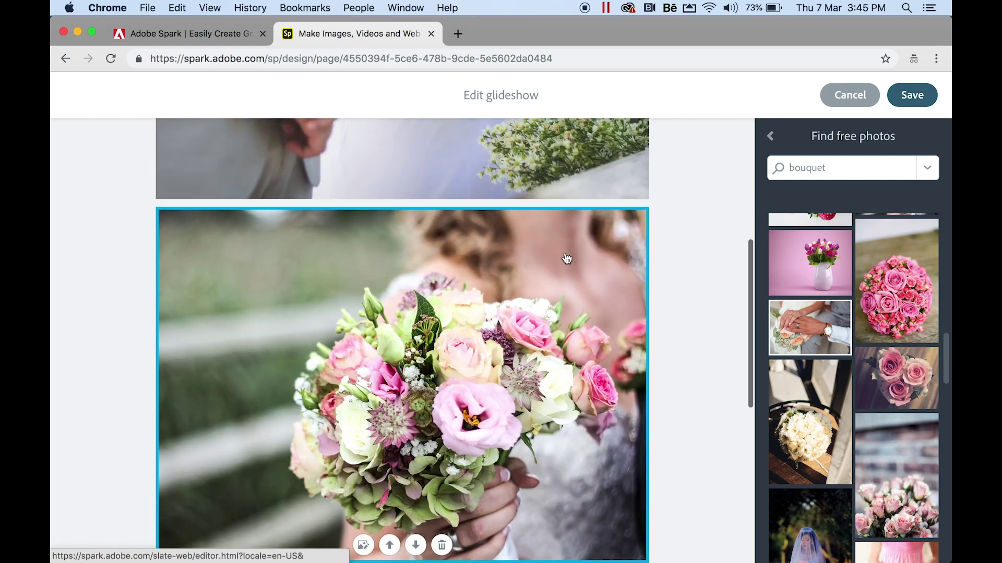
pyautogui.scroll(-4, 443, 449)
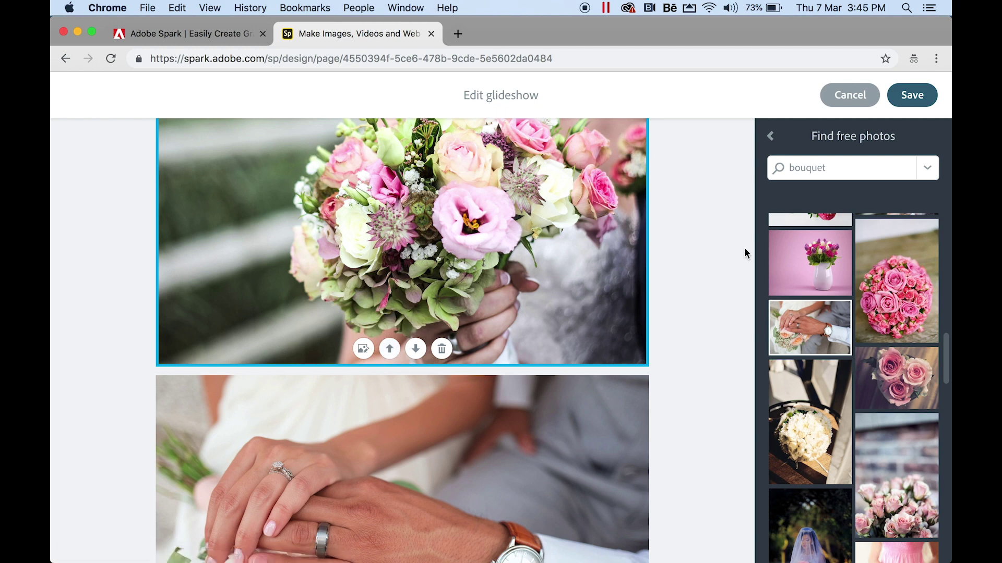
pyautogui.click(913, 96)
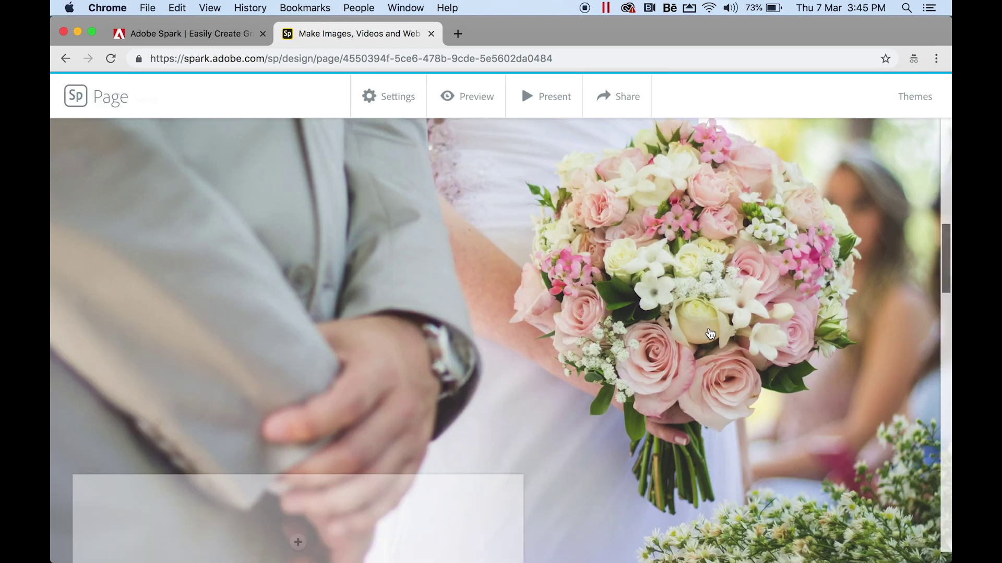
pyautogui.scroll(3, 809, 374)
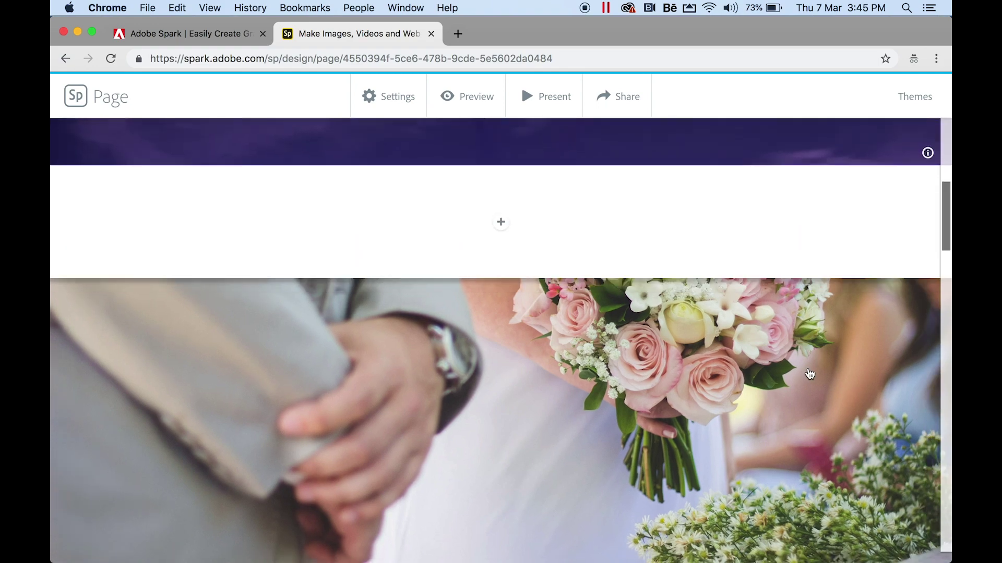
pyautogui.scroll(-5, 809, 374)
pyautogui.scroll(-5, 785, 267)
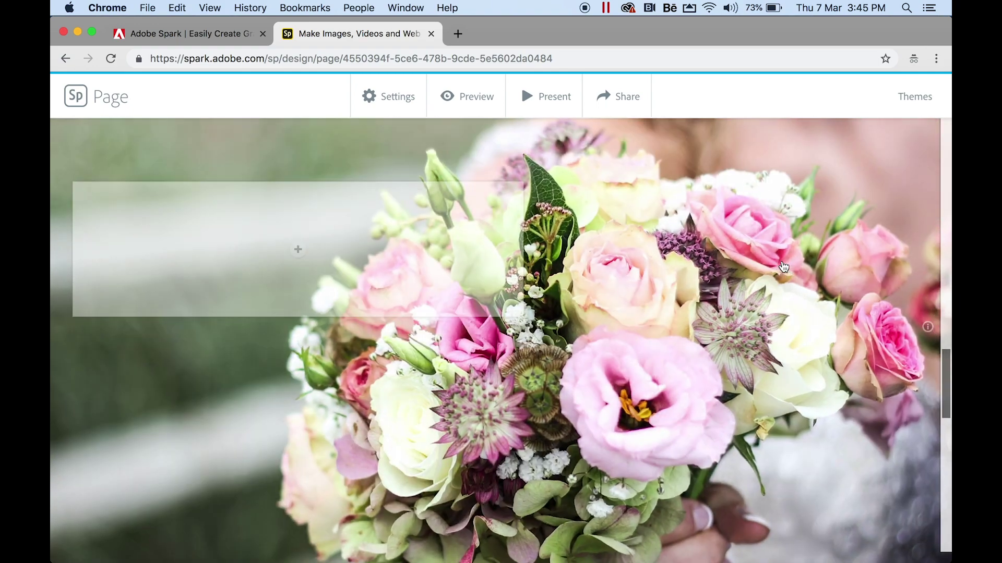
pyautogui.scroll(4, 784, 268)
pyautogui.scroll(-3, 783, 267)
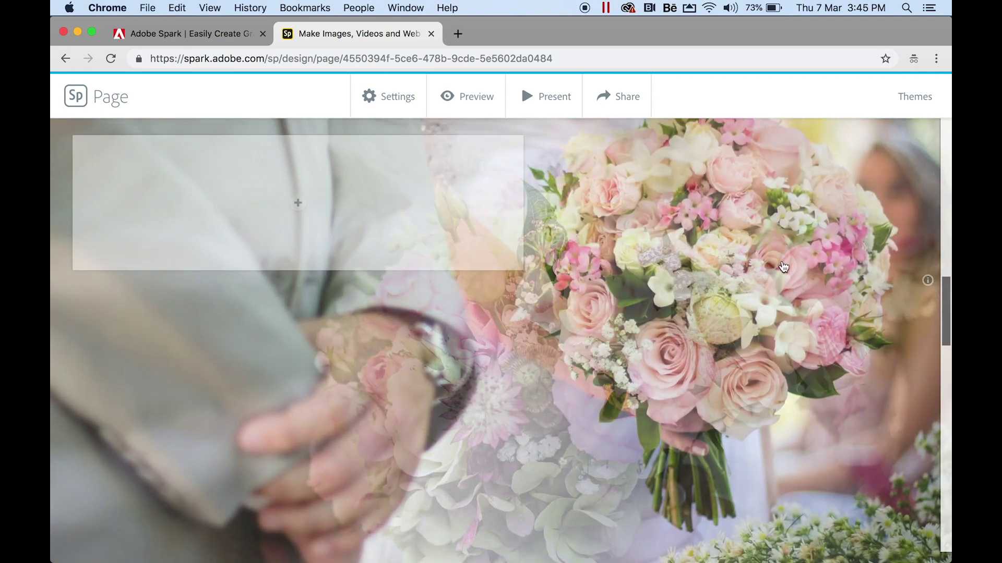
pyautogui.scroll(3, 784, 268)
pyautogui.scroll(-2, 784, 267)
pyautogui.scroll(-5, 783, 267)
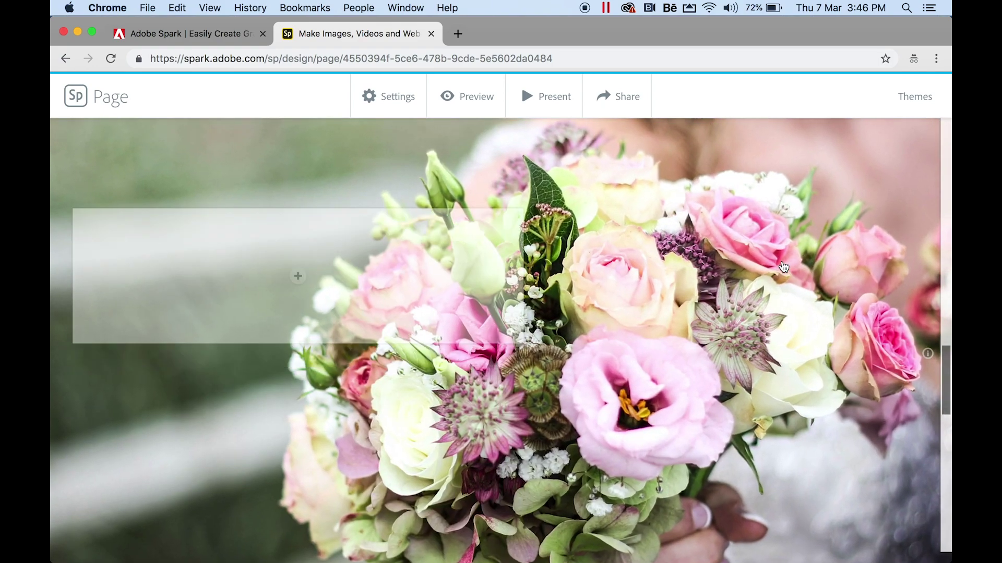
pyautogui.scroll(10, 784, 267)
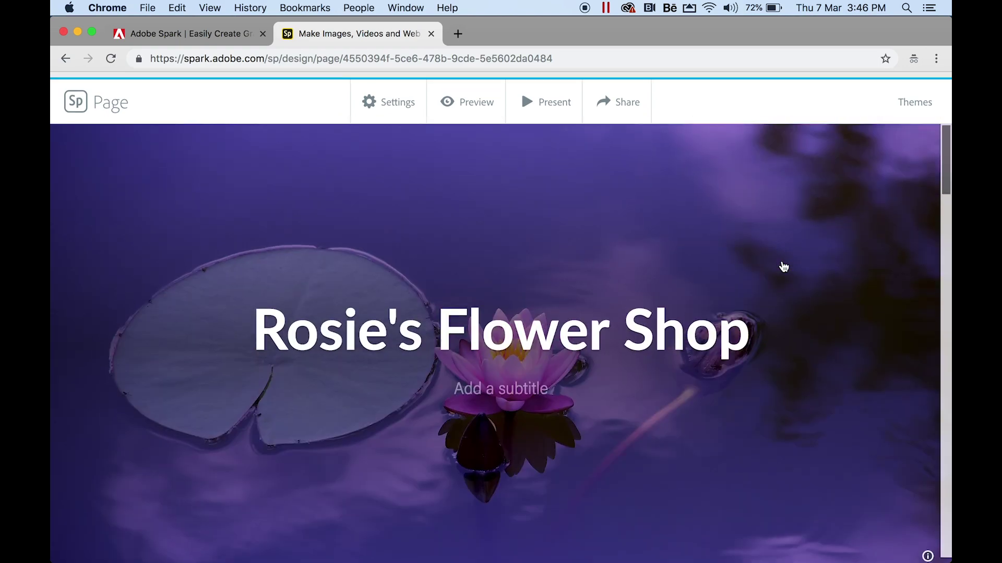
pyautogui.scroll(-4, 783, 267)
pyautogui.scroll(-3, 784, 267)
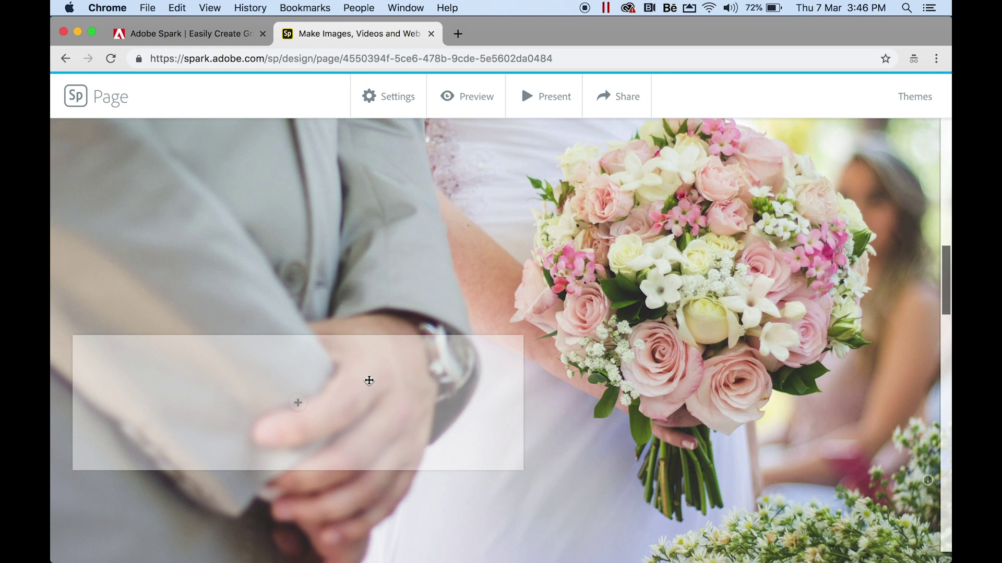
# - Move the translucent caption box to the centre over the bouquet slide
pyautogui.moveTo(369, 381); pyautogui.dragTo(568, 327)
pyautogui.moveTo(583, 379); pyautogui.dragTo(806, 350)
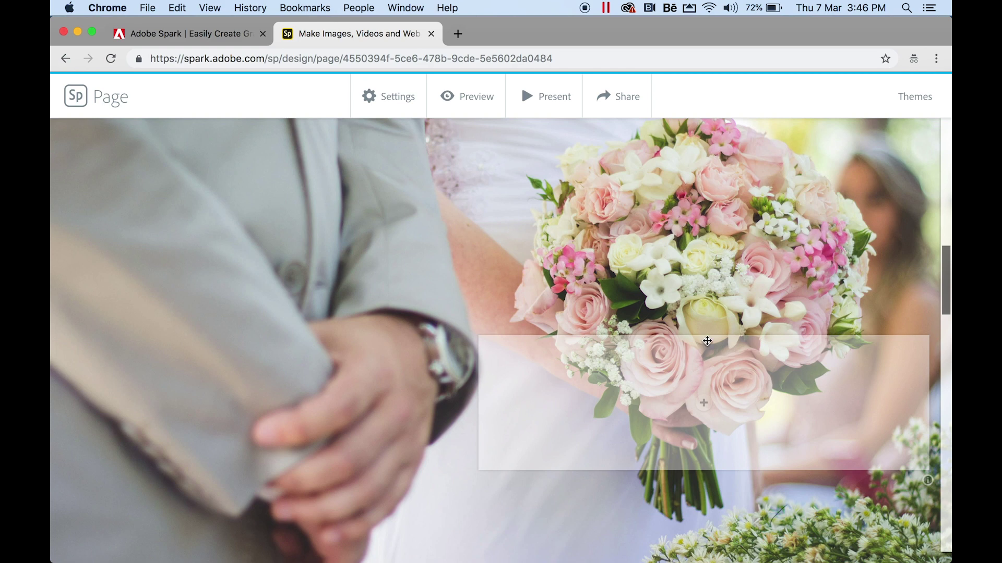
pyautogui.moveTo(731, 369); pyautogui.dragTo(540, 293)
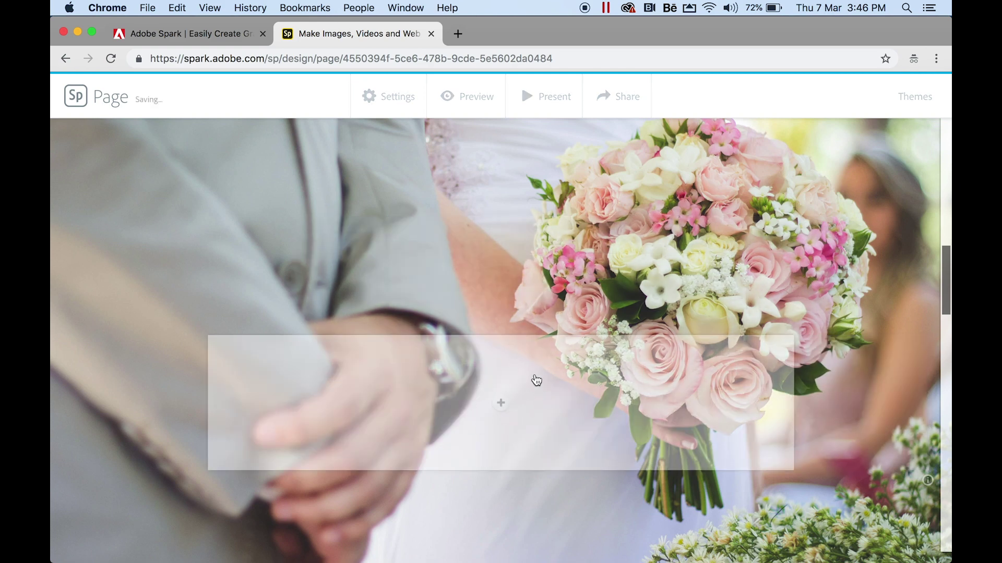
# - Add a text line reading 'Floral Arrangements' inside the caption box
pyautogui.click(498, 410)
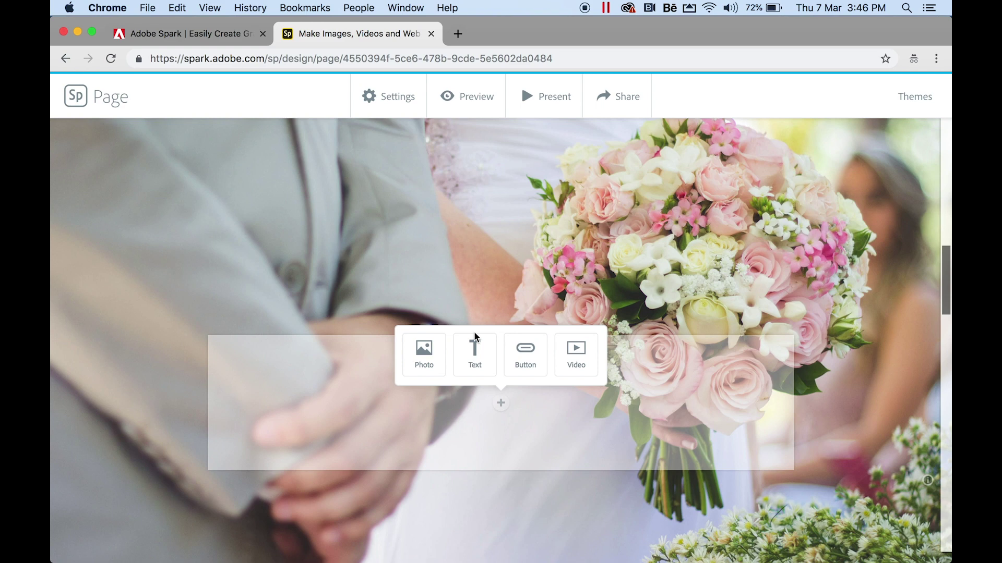
pyautogui.click(462, 372)
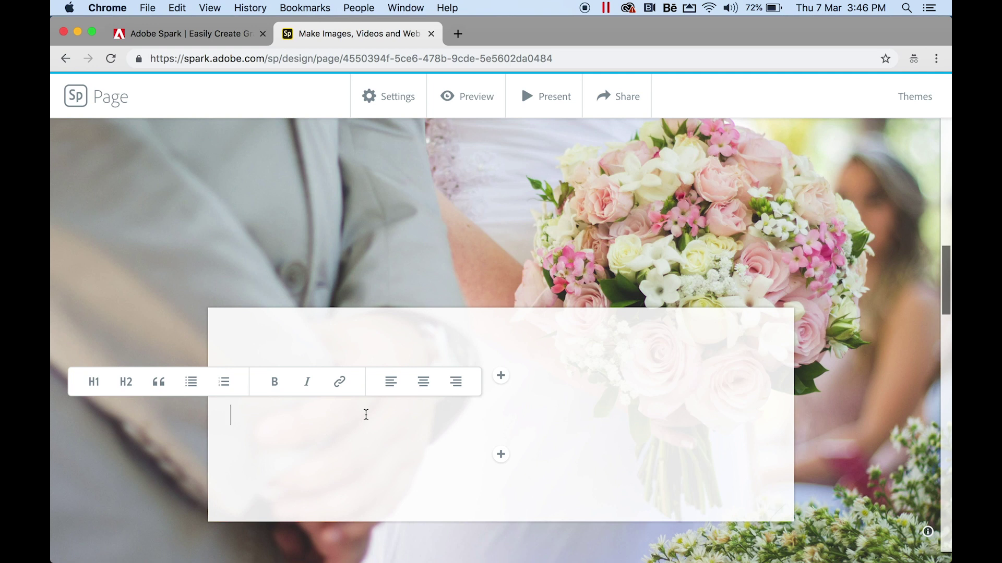
pyautogui.write('Floral Arrangements')
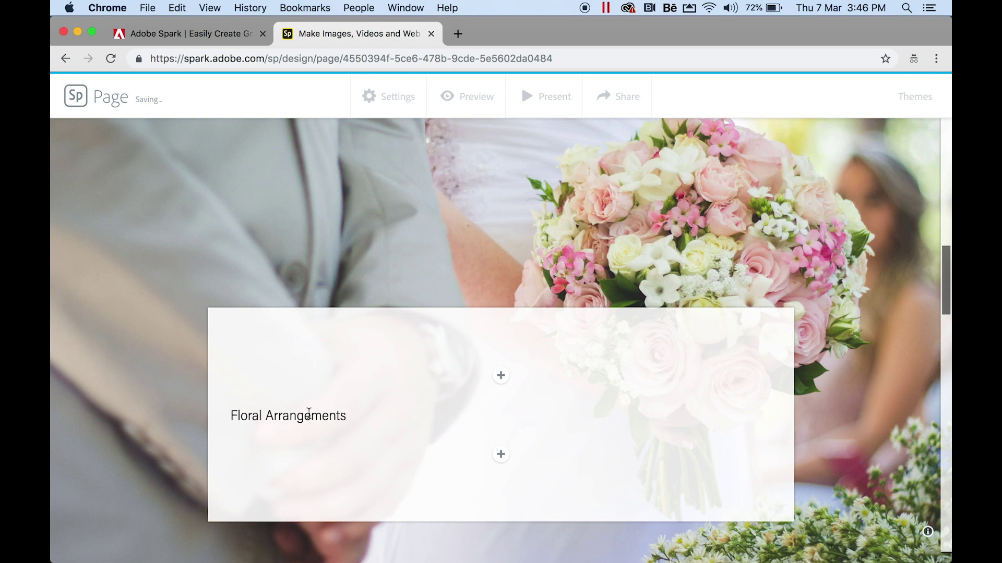
pyautogui.click(310, 414)
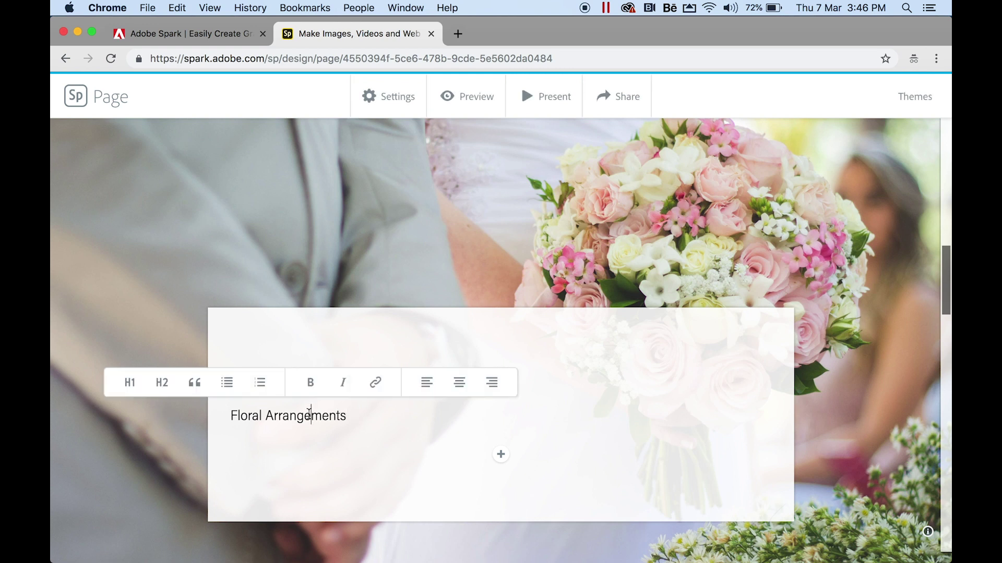
# - Try H1, H2, centre alignment, quote, bulleted and numbered list styles on the line
pyautogui.click(131, 384)
pyautogui.click(293, 372)
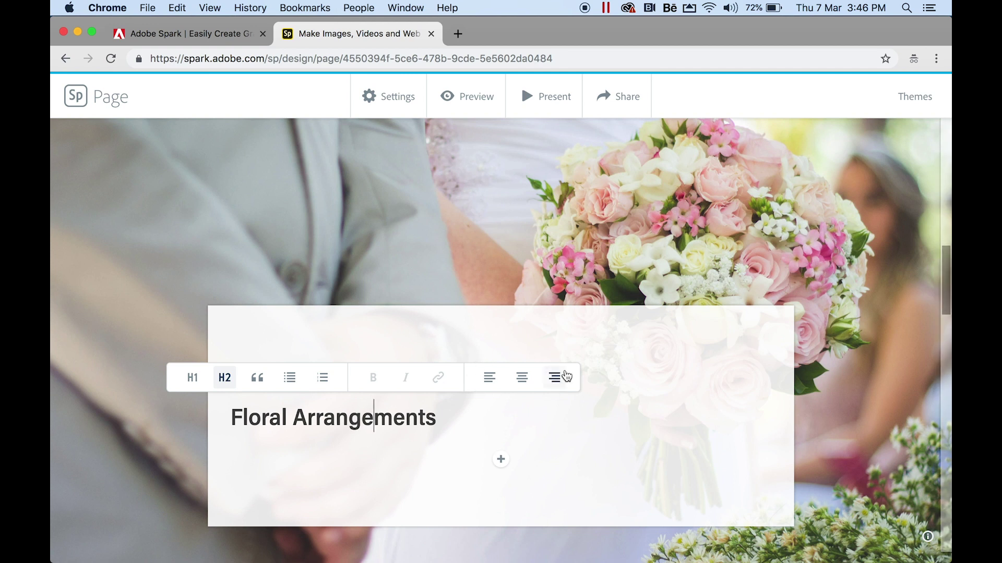
pyautogui.click(526, 384)
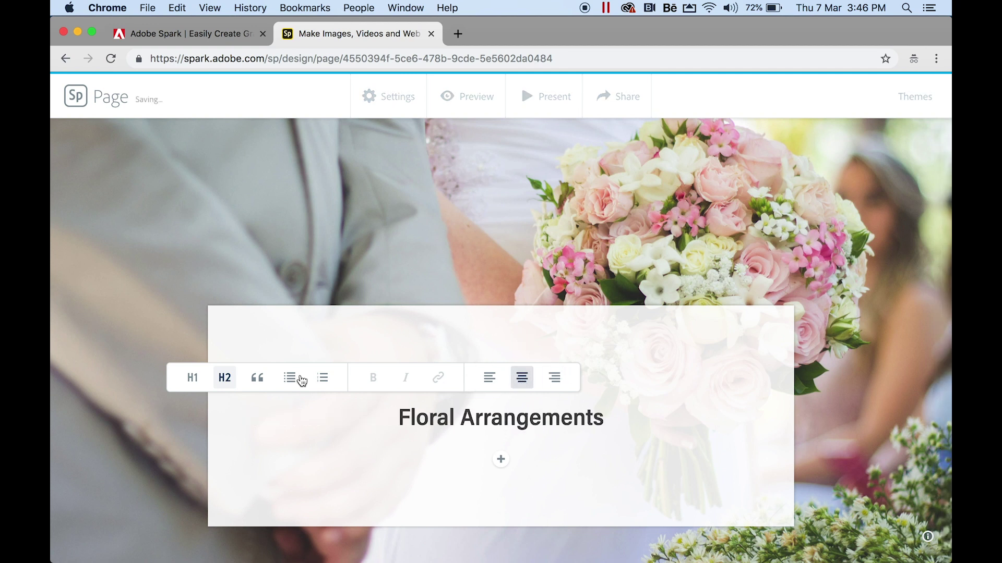
pyautogui.click(262, 388)
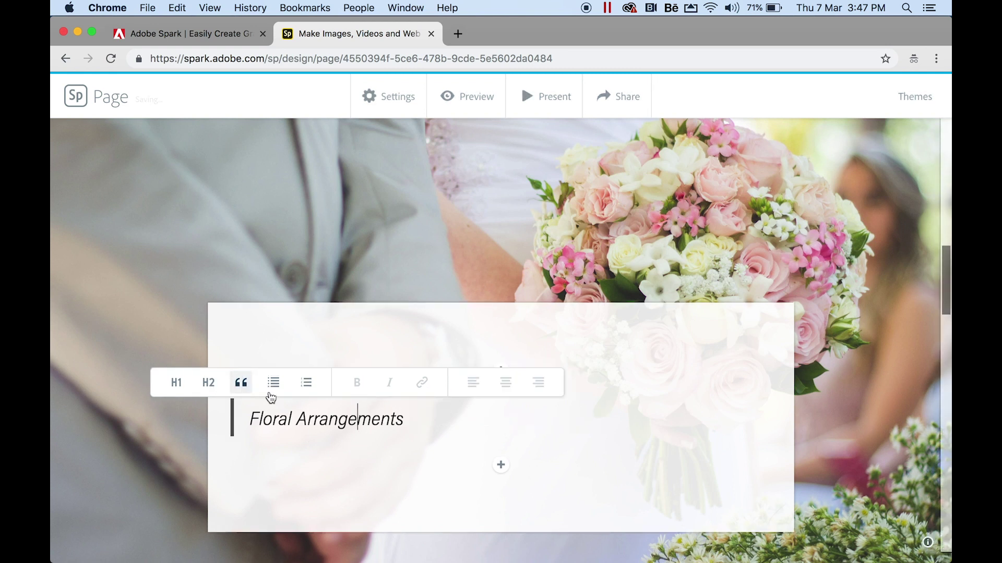
pyautogui.click(274, 385)
pyautogui.click(285, 383)
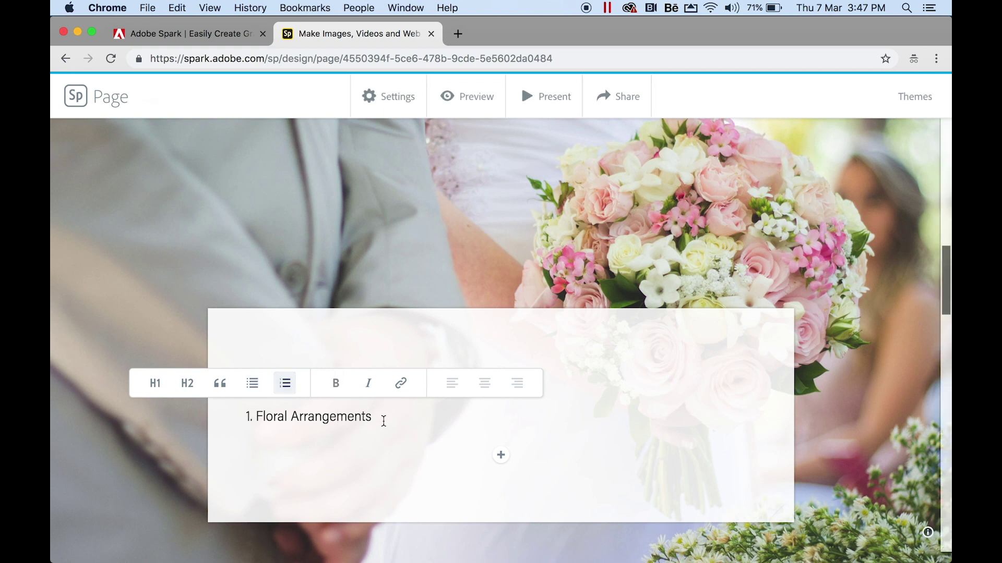
# - Test bold, italic and link on 'Floral Arrangements', then make it an H1 heading
pyautogui.moveTo(385, 418); pyautogui.dragTo(203, 423)
pyautogui.click(314, 387)
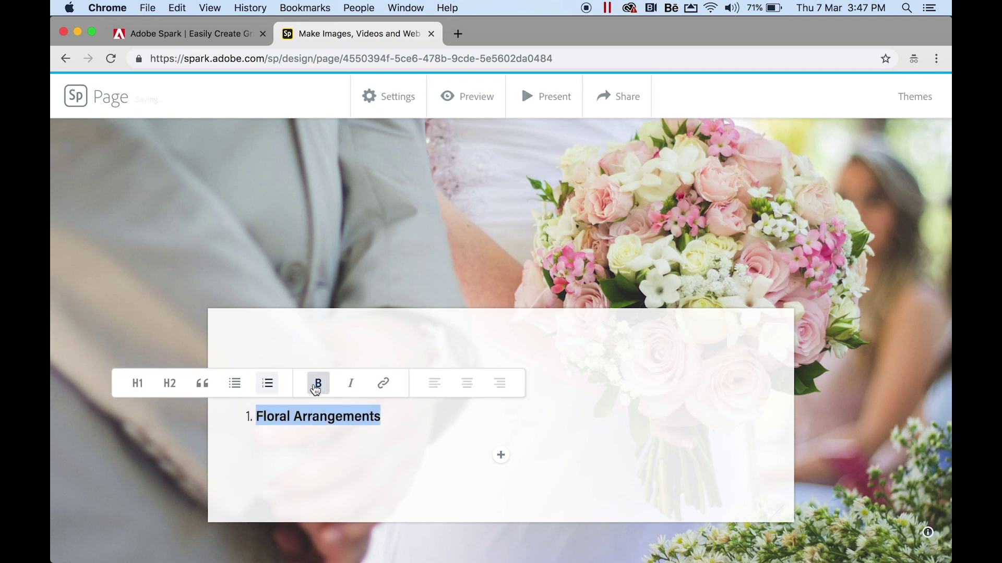
pyautogui.click(350, 384)
pyautogui.click(382, 384)
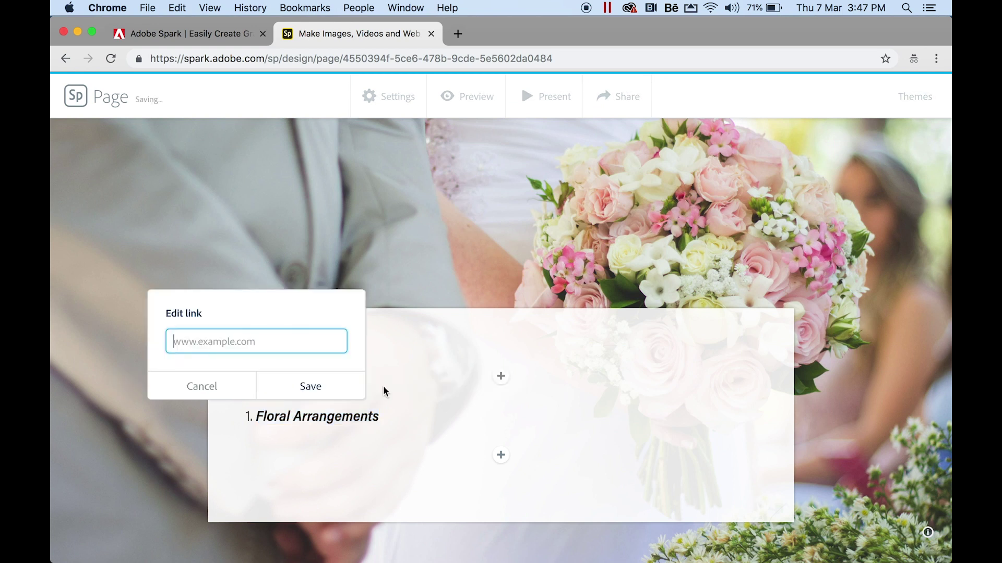
pyautogui.click(209, 390)
pyautogui.click(331, 418)
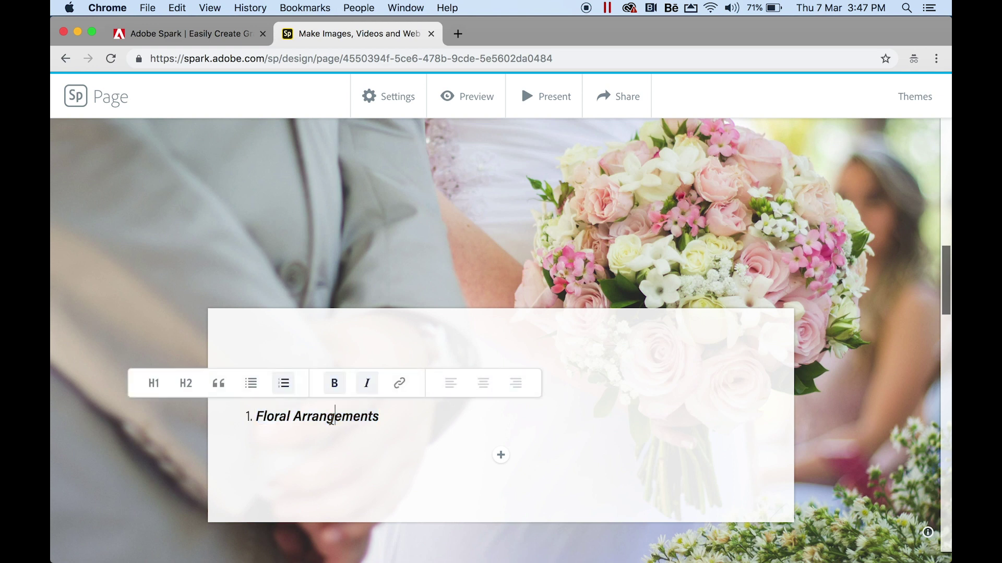
pyautogui.click(152, 389)
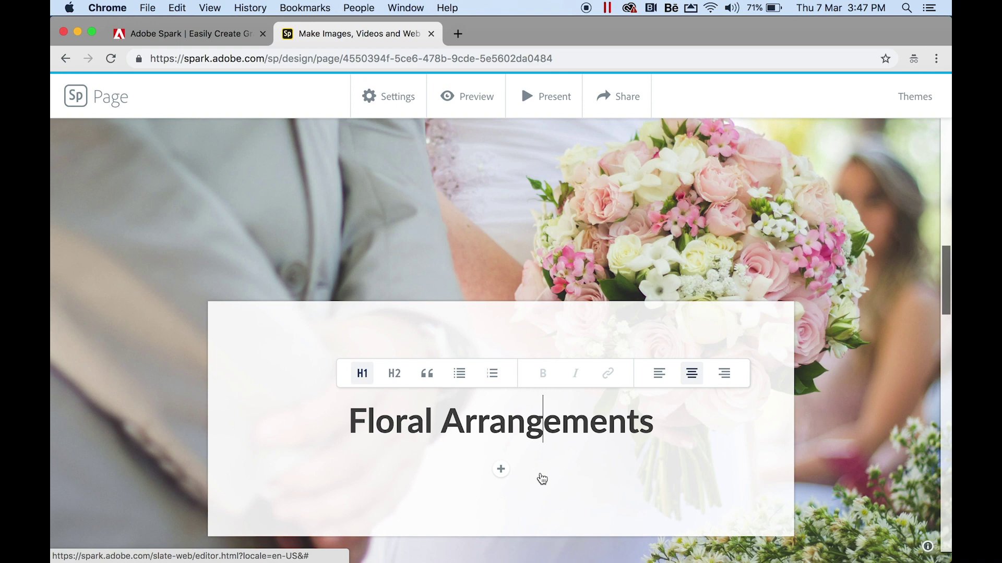
pyautogui.click(501, 471)
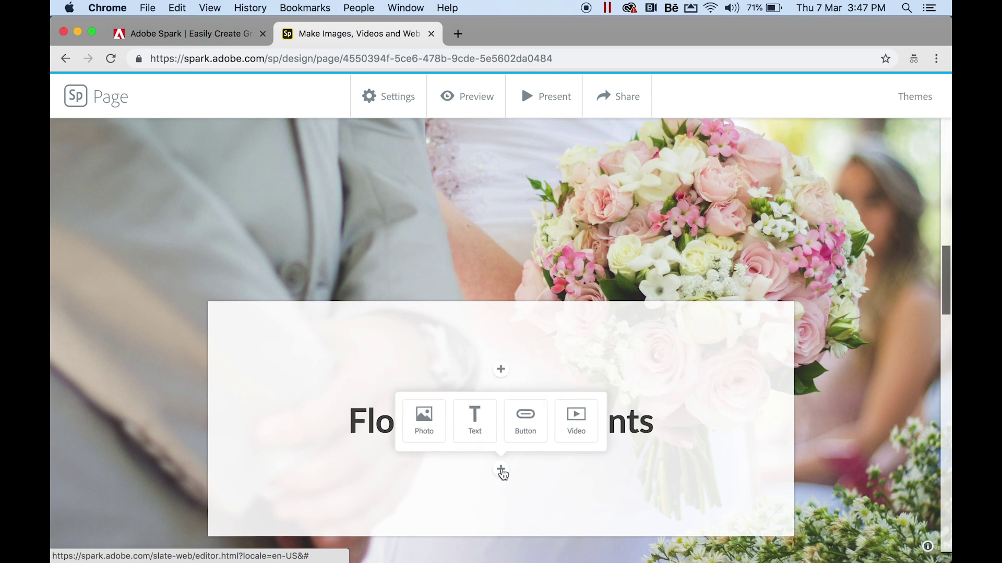
# - Insert the pink-roses-in-a-blue-box photo from the free bouquet results below the heading
pyautogui.click(423, 433)
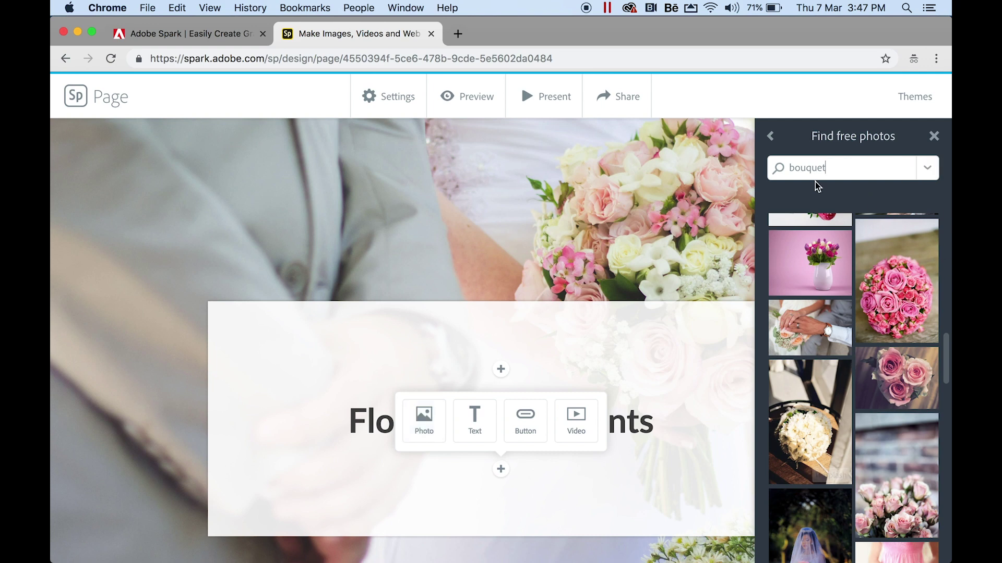
pyautogui.scroll(-10, 866, 400)
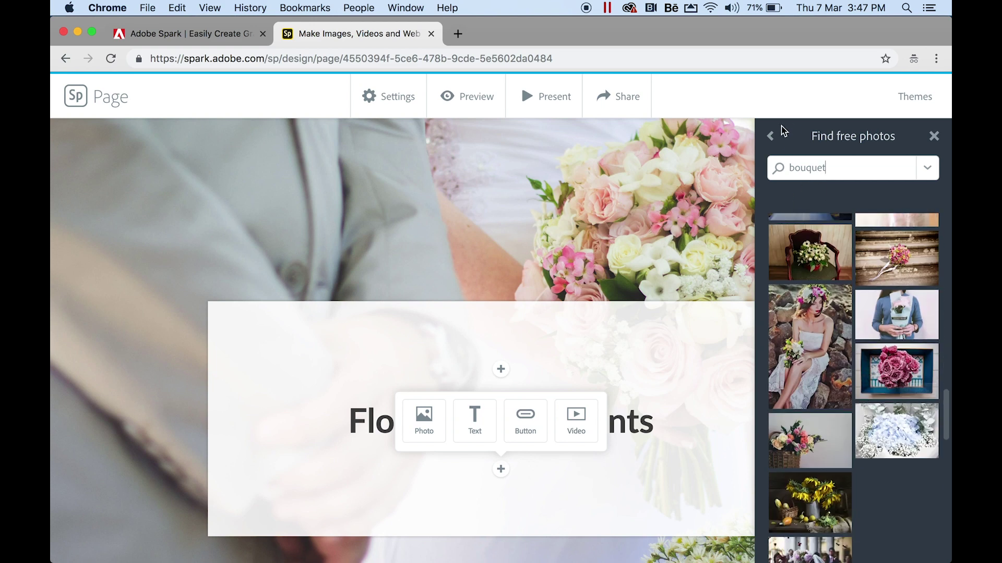
pyautogui.click(770, 136)
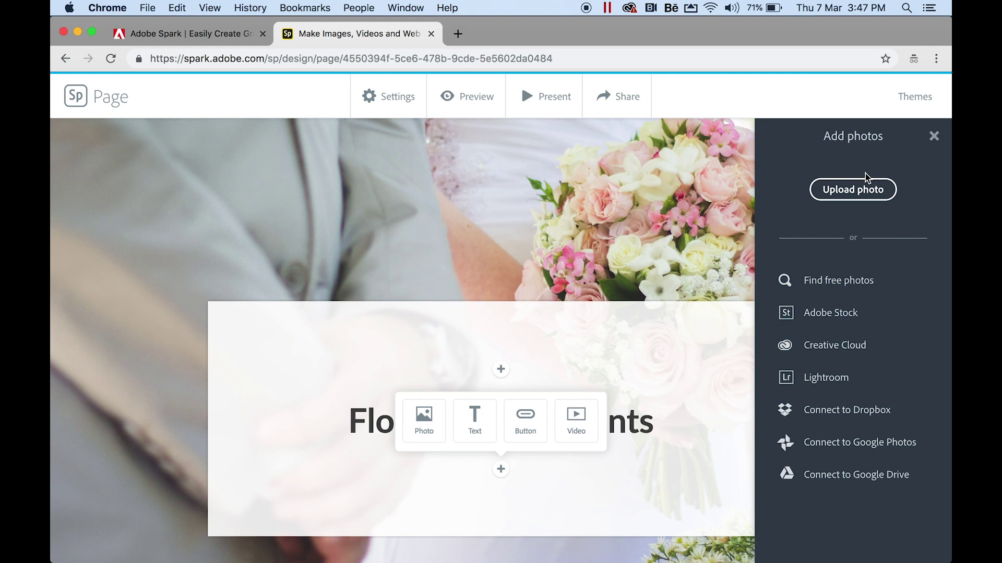
pyautogui.click(837, 279)
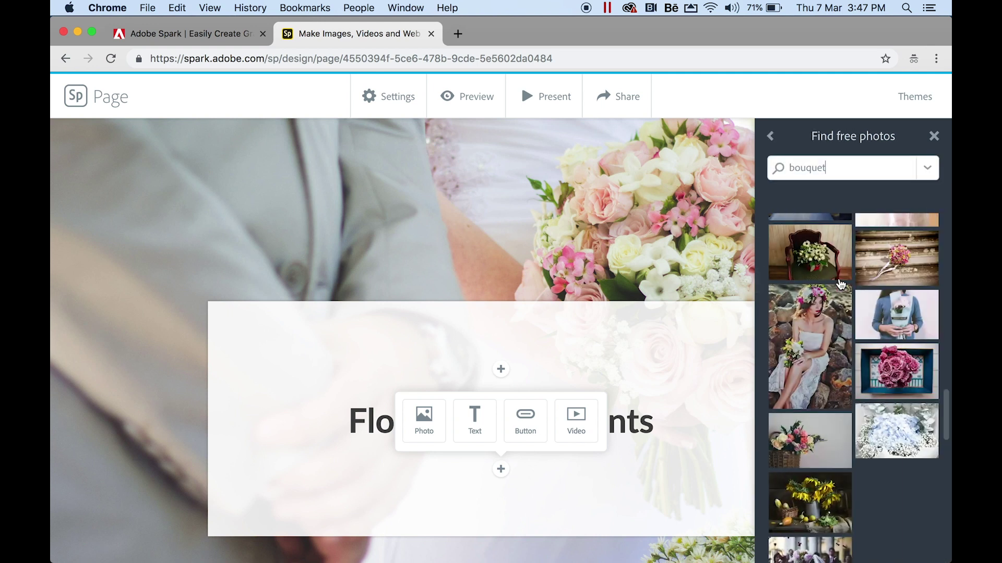
pyautogui.scroll(-2, 881, 409)
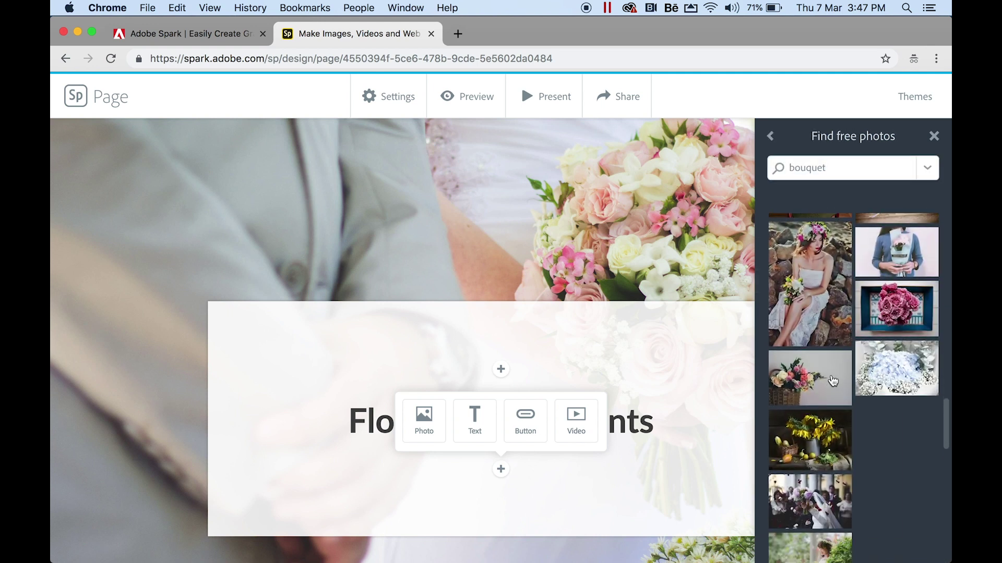
pyautogui.click(915, 315)
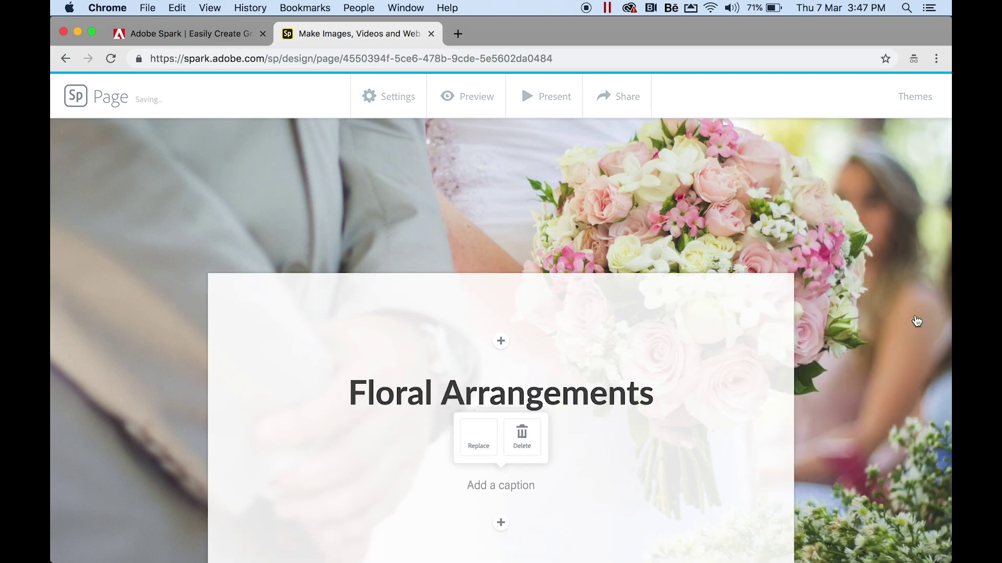
pyautogui.scroll(-5, 625, 394)
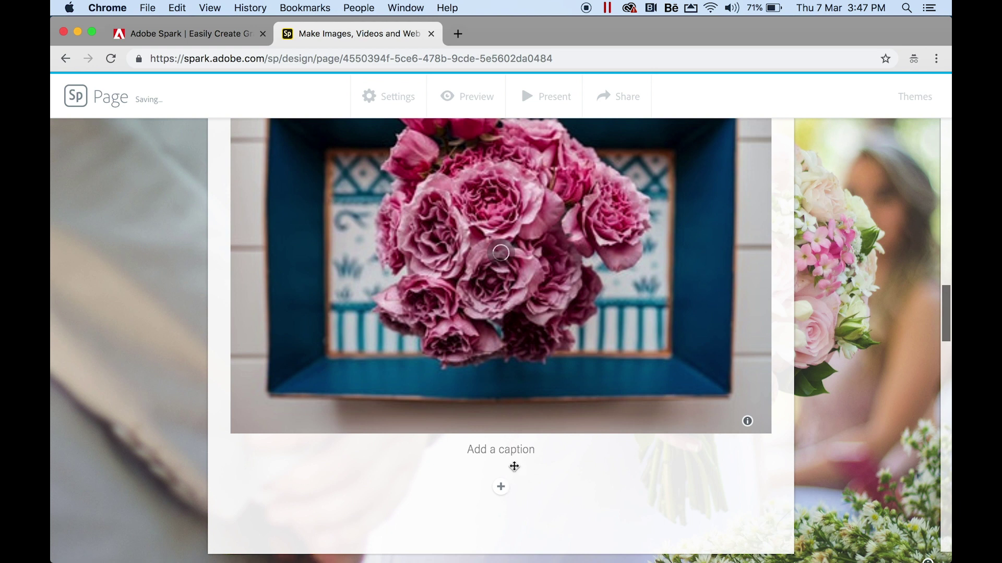
pyautogui.click(501, 488)
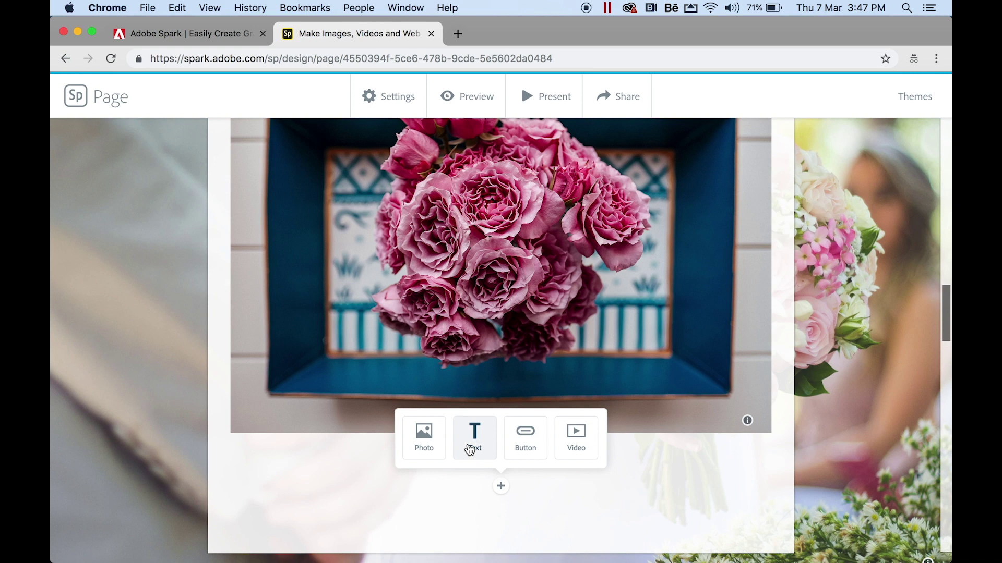
pyautogui.click(525, 438)
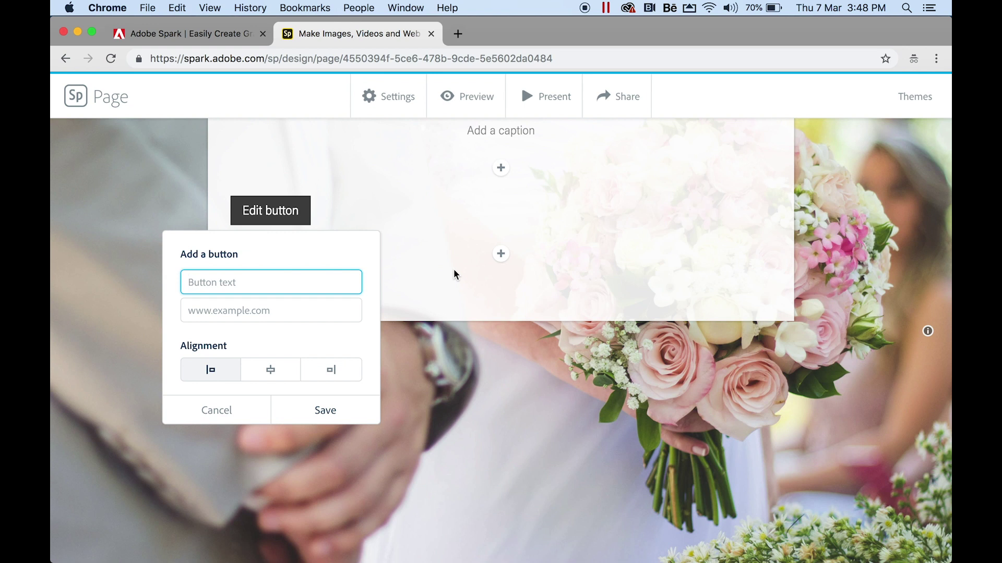
pyautogui.write('Wedding Bouquets')
pyautogui.click(278, 315)
pyautogui.write('ww')
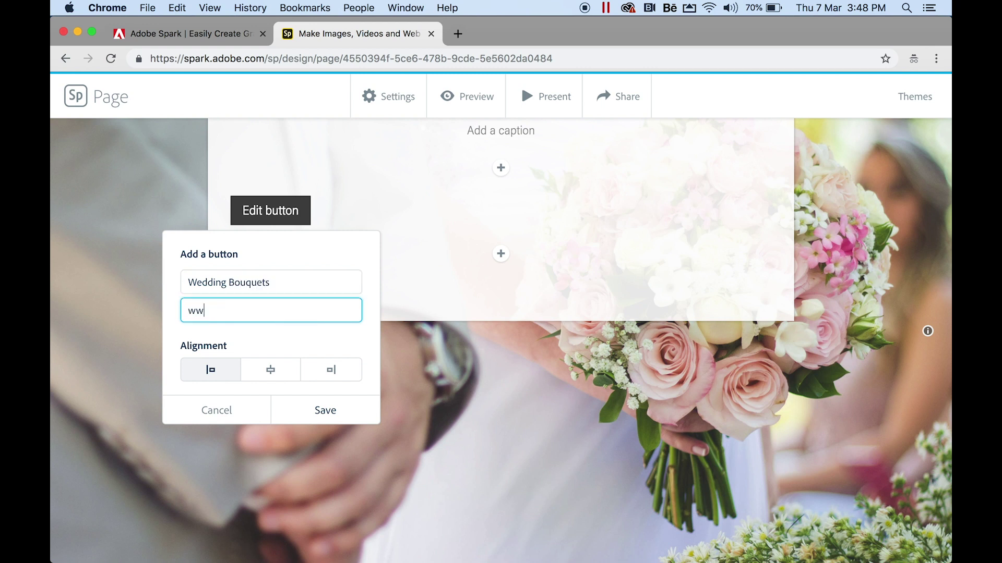
pyautogui.click(270, 373)
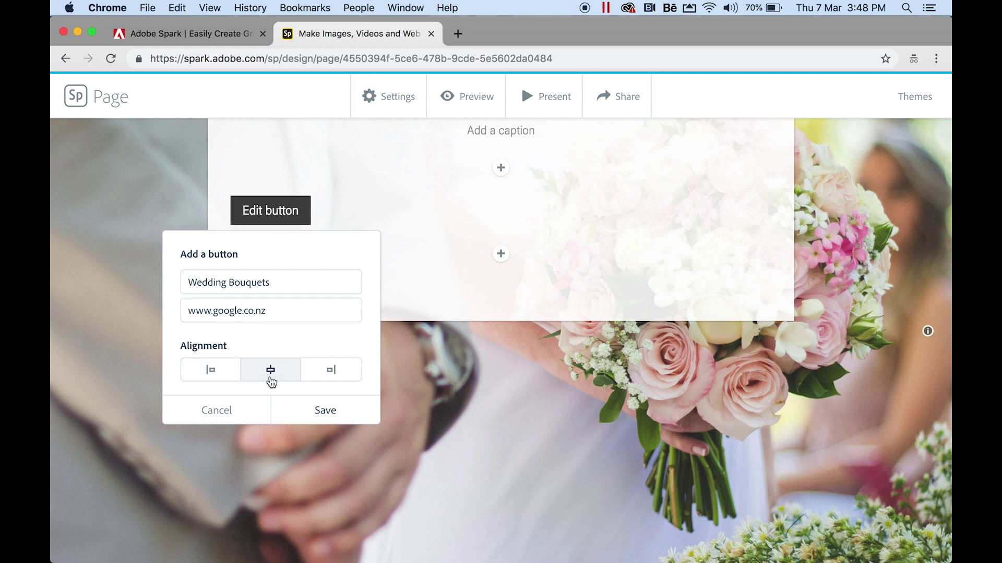
pyautogui.click(350, 409)
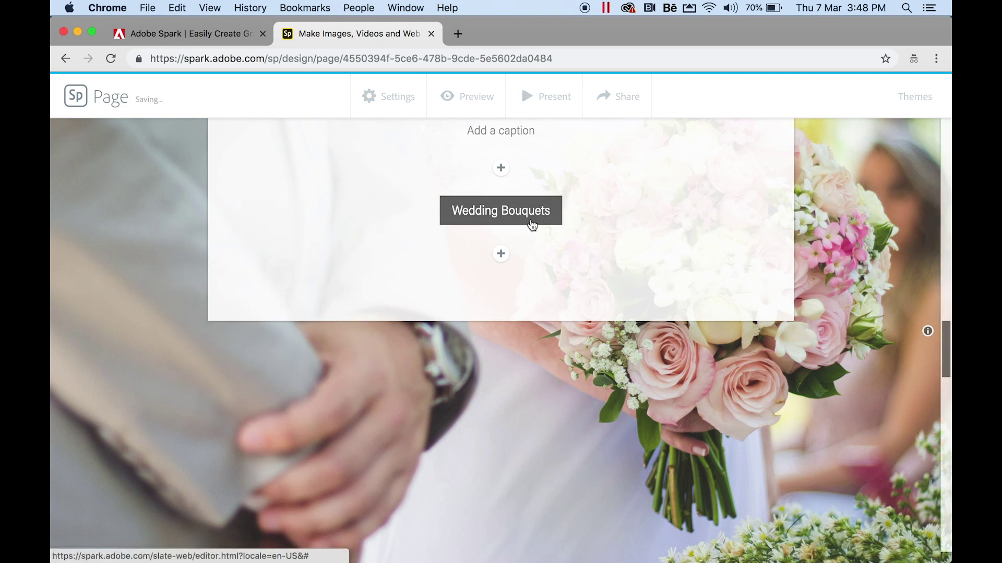
# - Add a photo grid block at the bottom of the page, after the last photo
pyautogui.scroll(-5, 627, 351)
pyautogui.scroll(-10, 627, 351)
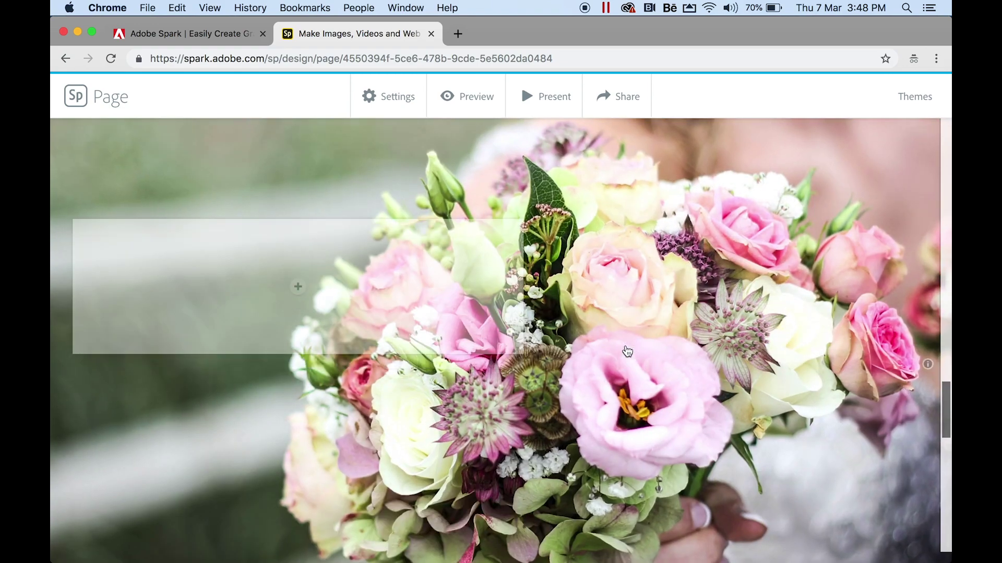
pyautogui.scroll(5, 619, 402)
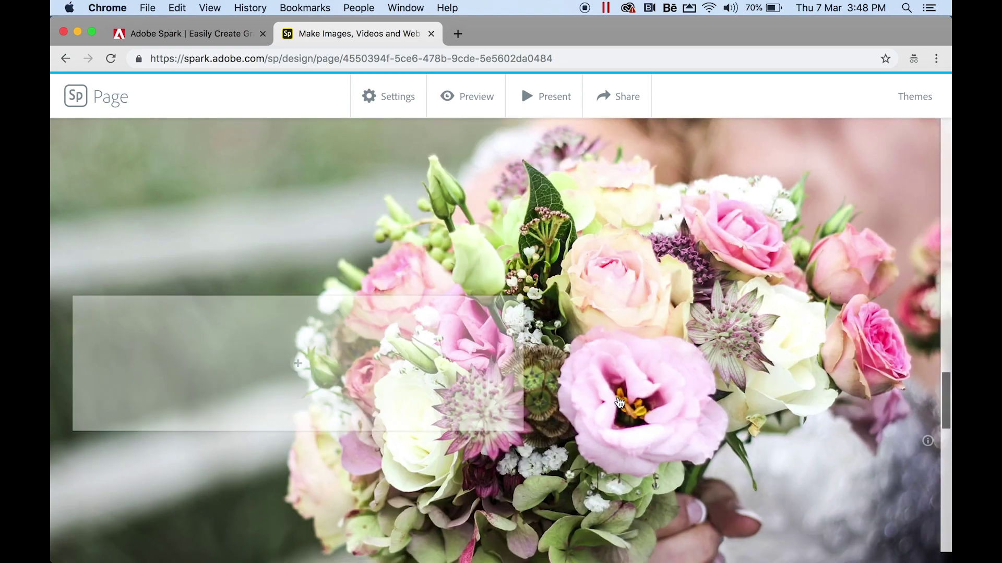
pyautogui.scroll(-8, 457, 435)
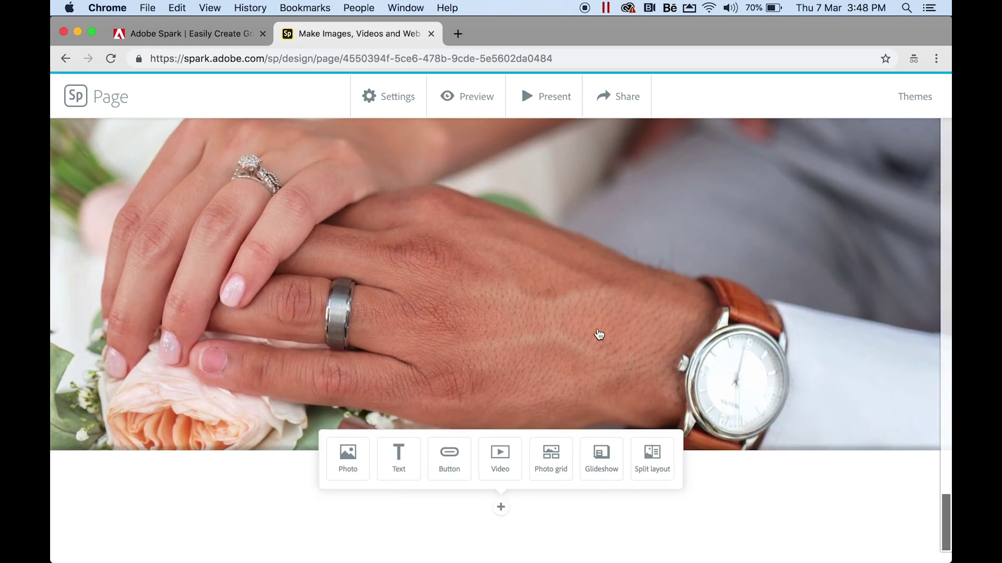
pyautogui.scroll(2, 599, 333)
pyautogui.scroll(-2, 598, 333)
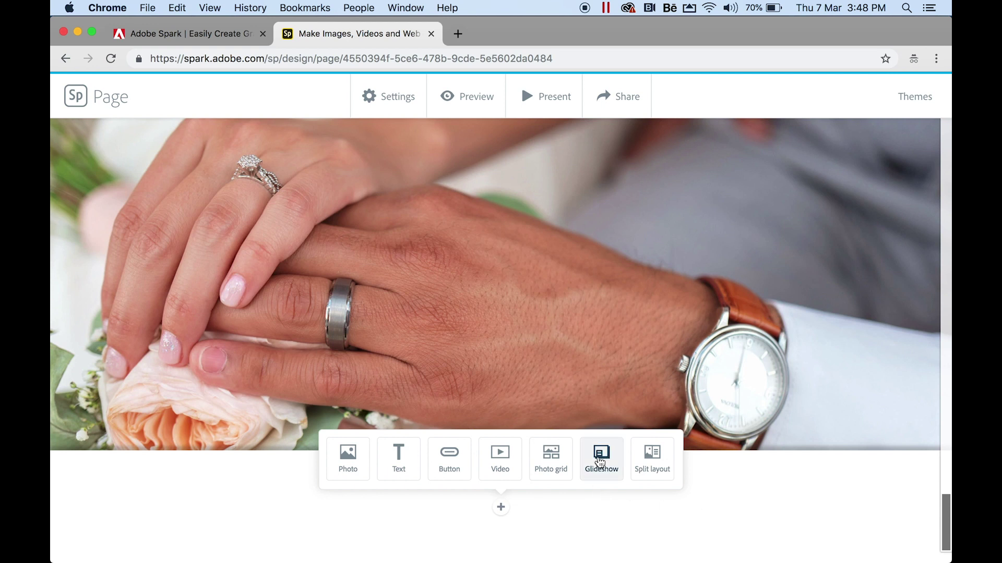
pyautogui.click(556, 470)
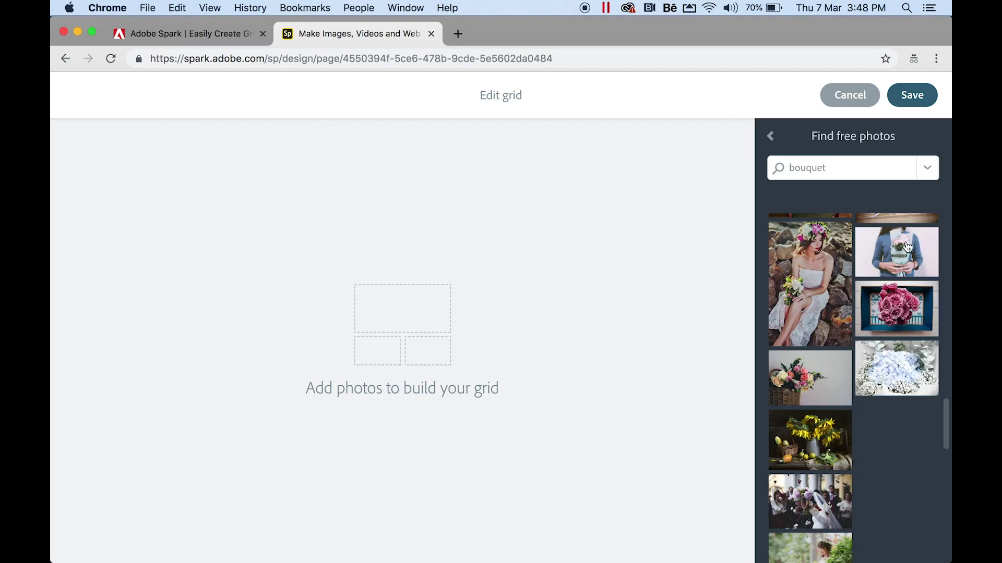
# - Add five bouquet photos to the grid: bride, tulips in red vase, basket, bride holding bouquet, grapes-and-flowers
pyautogui.scroll(-5, 901, 400)
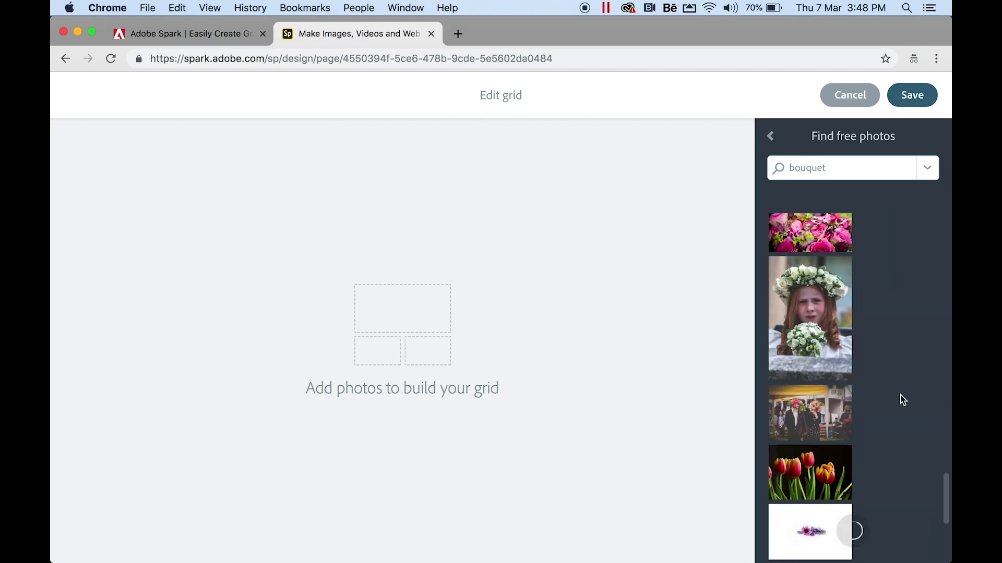
pyautogui.scroll(-5, 903, 400)
pyautogui.scroll(-2, 902, 400)
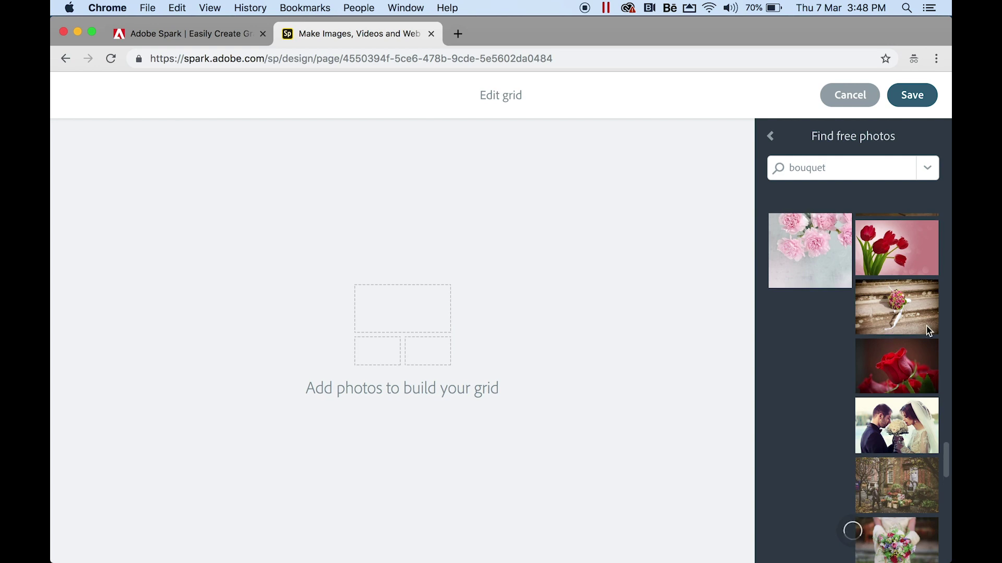
pyautogui.scroll(-3, 890, 396)
pyautogui.scroll(-4, 889, 422)
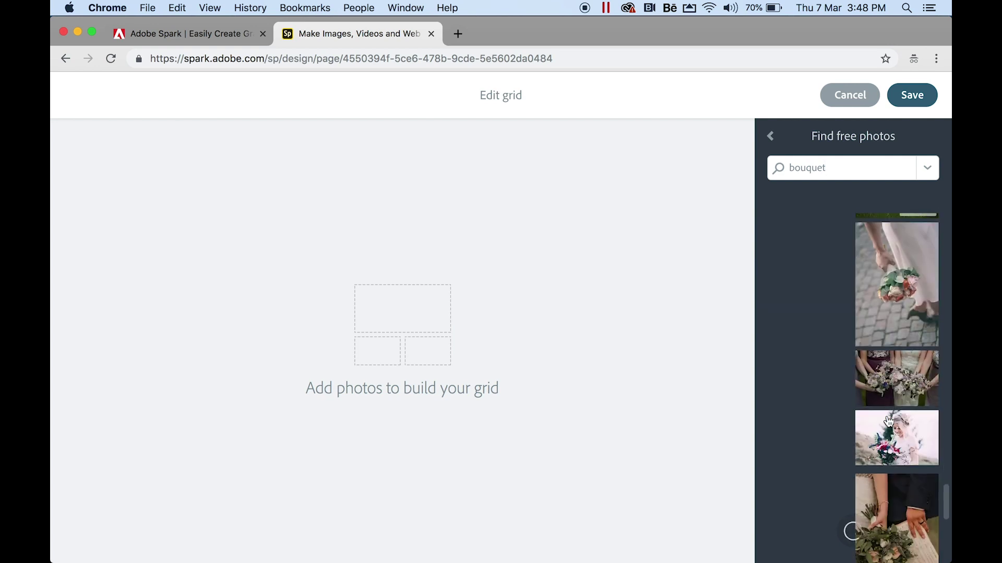
pyautogui.click(903, 440)
pyautogui.scroll(-3, 903, 440)
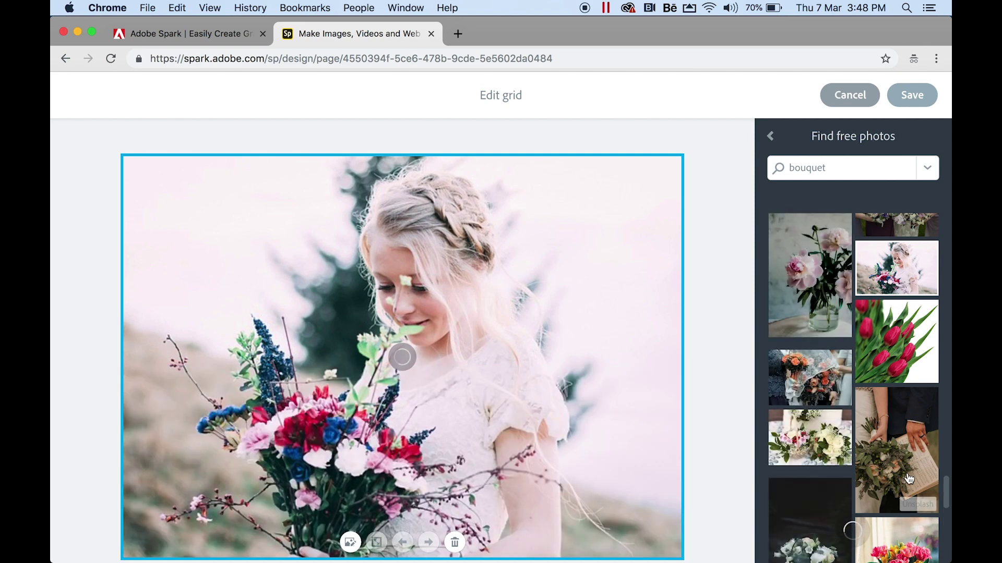
pyautogui.scroll(-4, 906, 459)
pyautogui.click(908, 466)
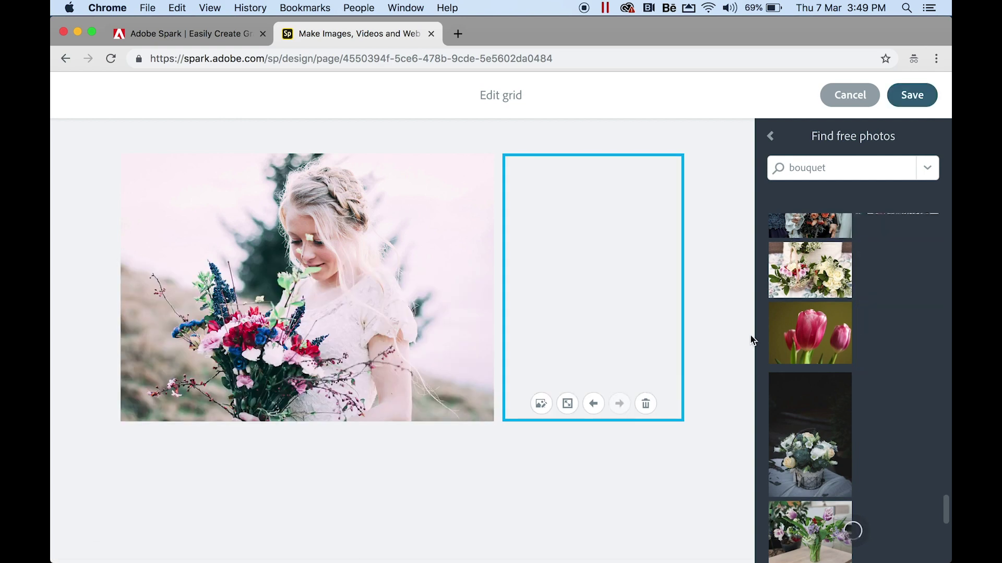
pyautogui.click(812, 275)
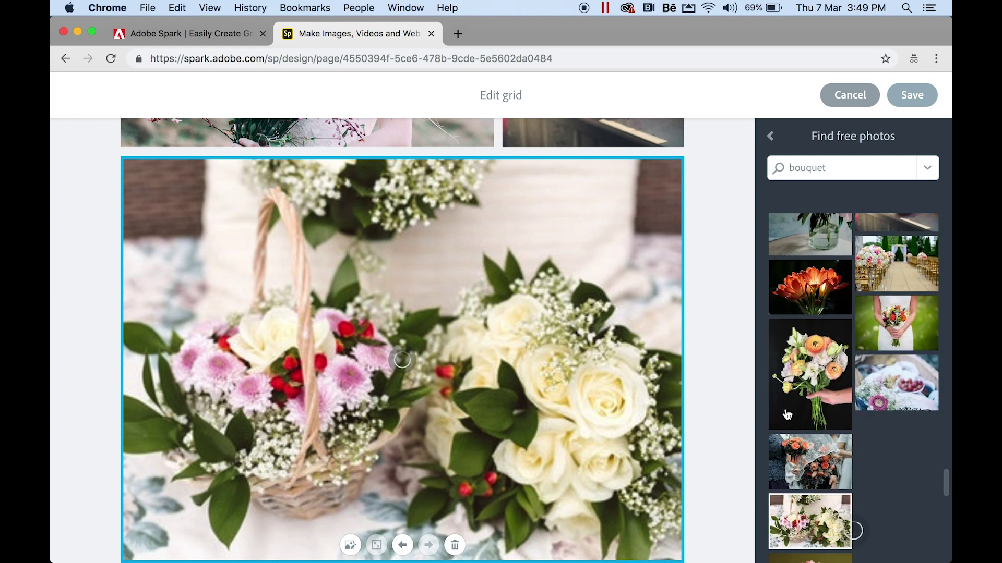
pyautogui.click(923, 370)
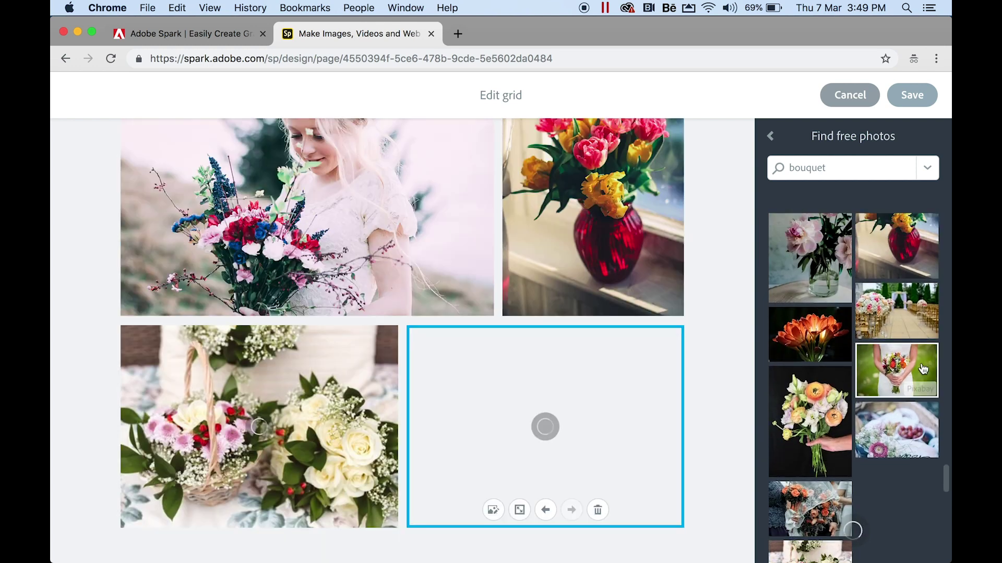
pyautogui.click(903, 434)
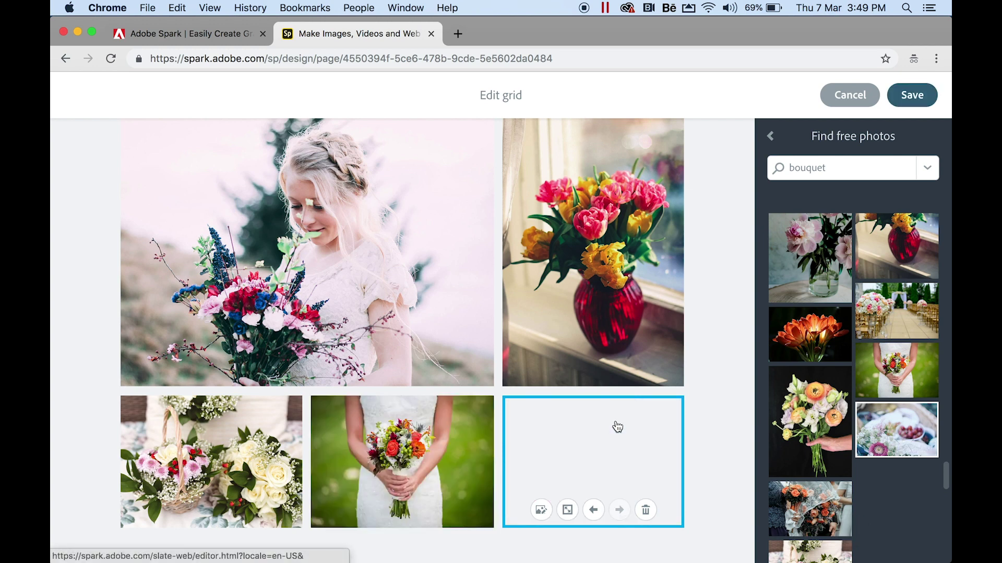
# - Replace the tulip vase photo with the peony vase photo, keeping it a small cell
pyautogui.click(615, 332)
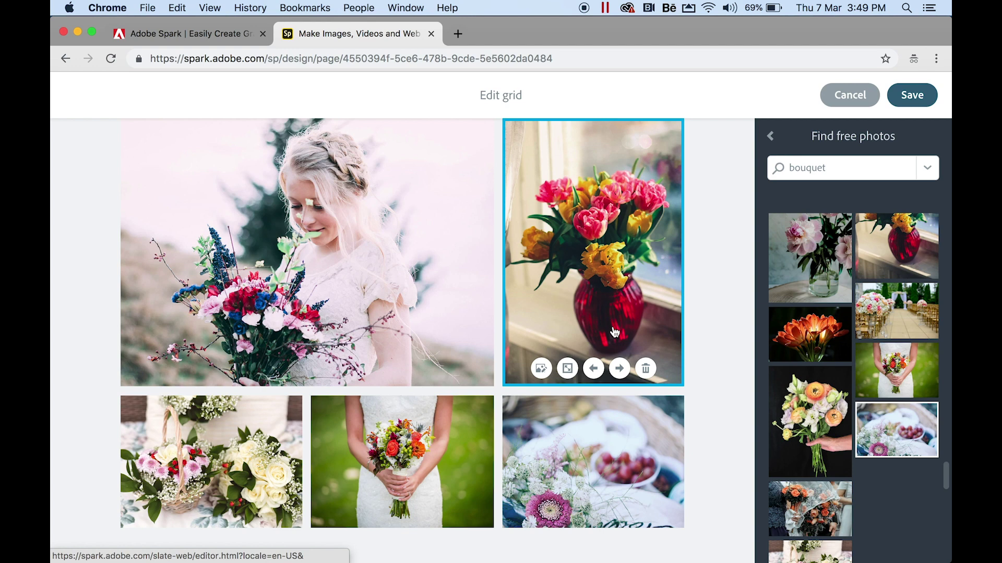
pyautogui.click(542, 369)
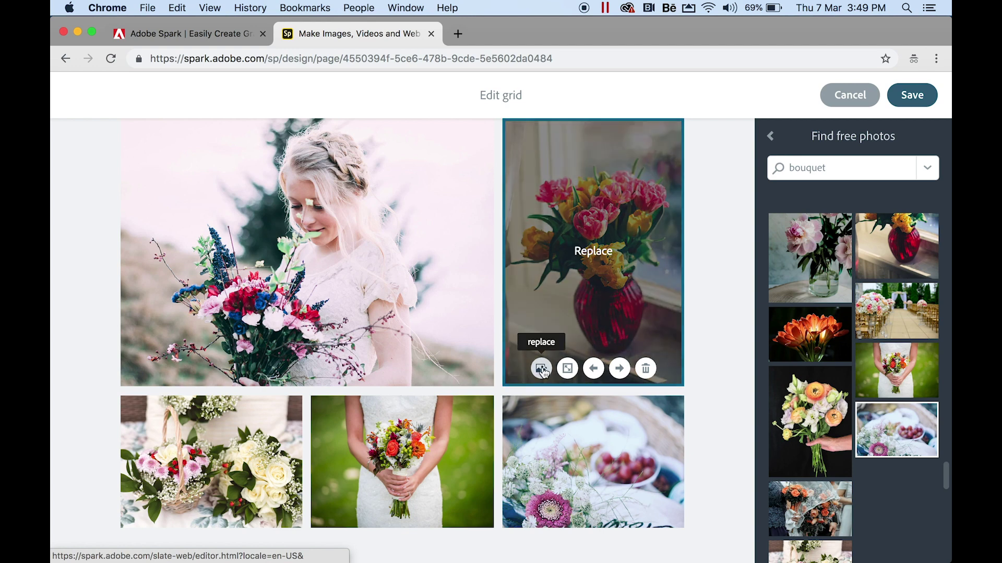
pyautogui.click(812, 259)
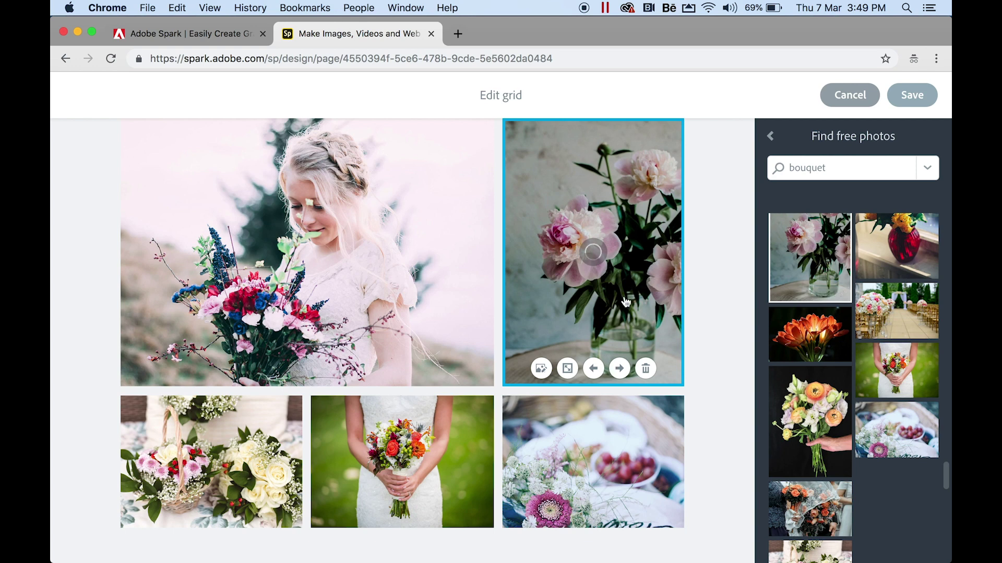
pyautogui.click(568, 369)
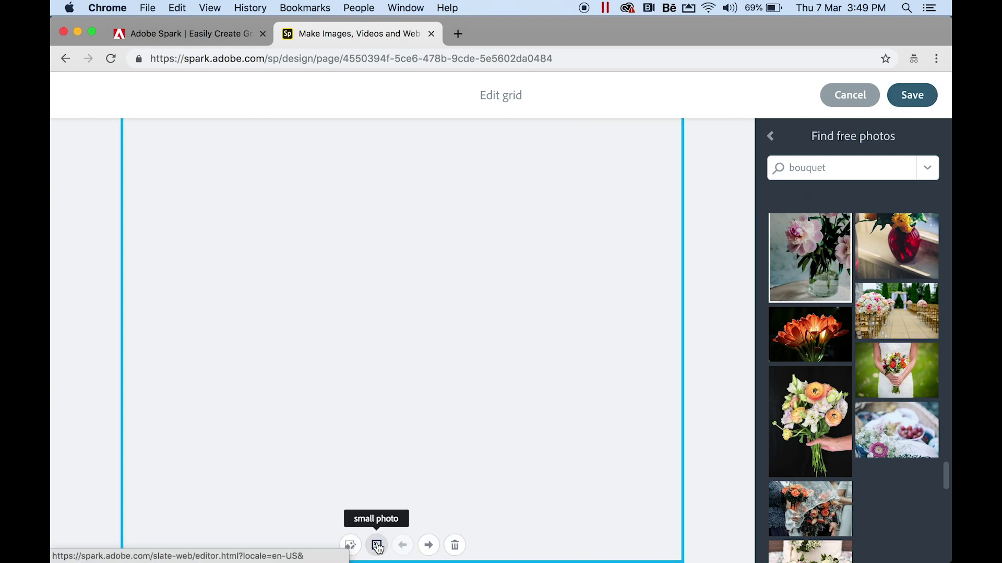
pyautogui.click(376, 546)
pyautogui.scroll(-4, 597, 423)
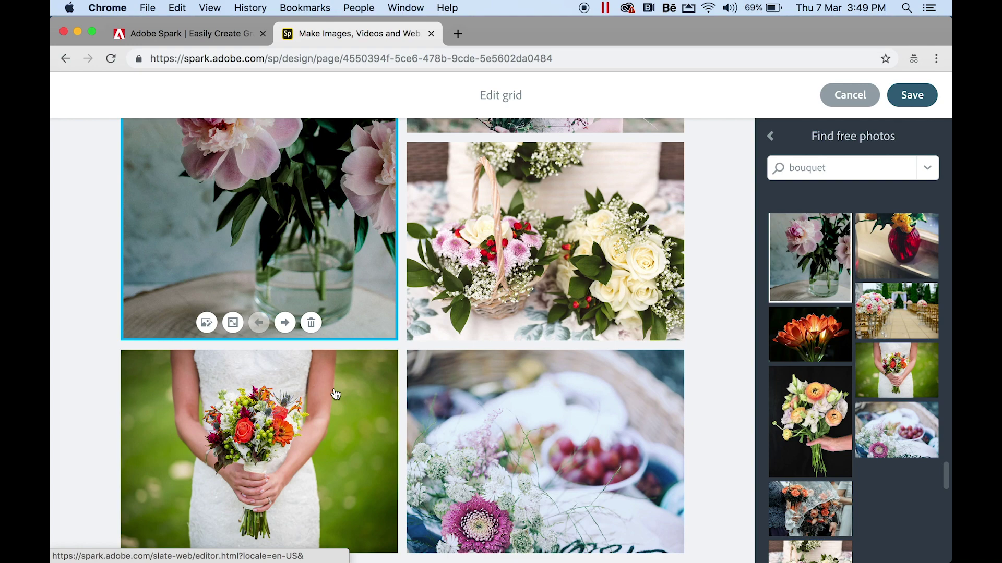
pyautogui.click(520, 441)
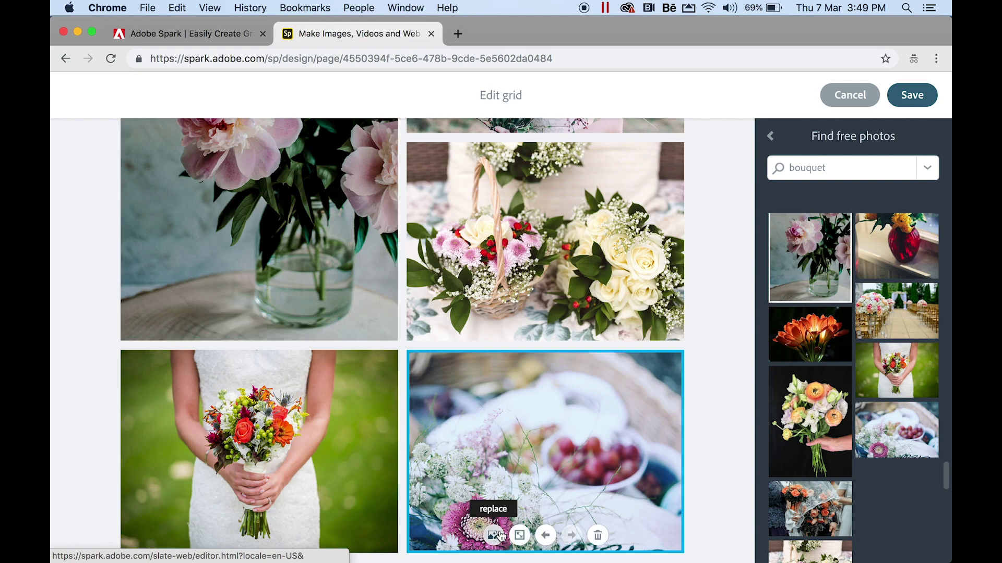
# - Enlarge the grapes-and-flowers photo to a full-width cell and save the bouquet grid
pyautogui.click(520, 535)
pyautogui.scroll(10, 647, 383)
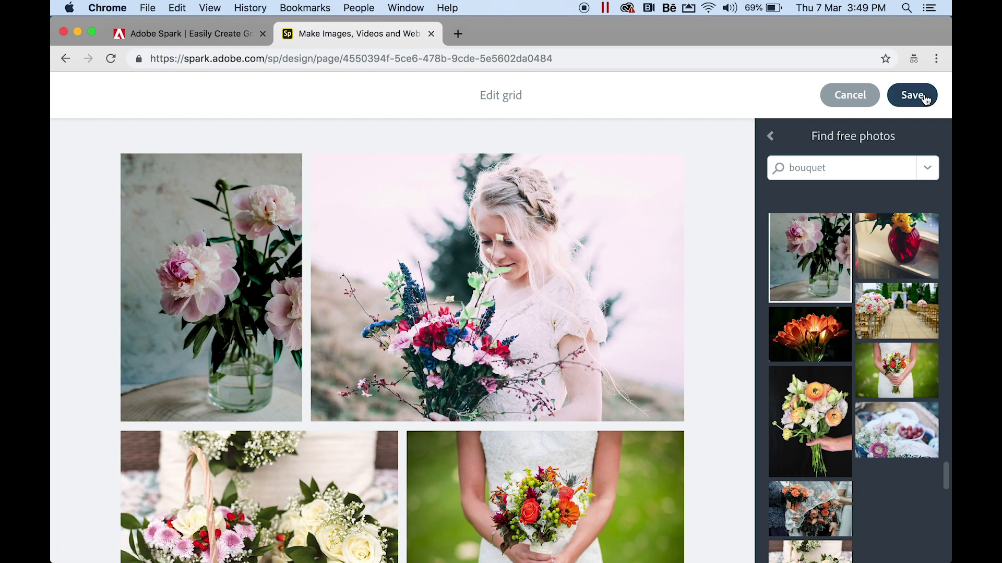
pyautogui.click(922, 97)
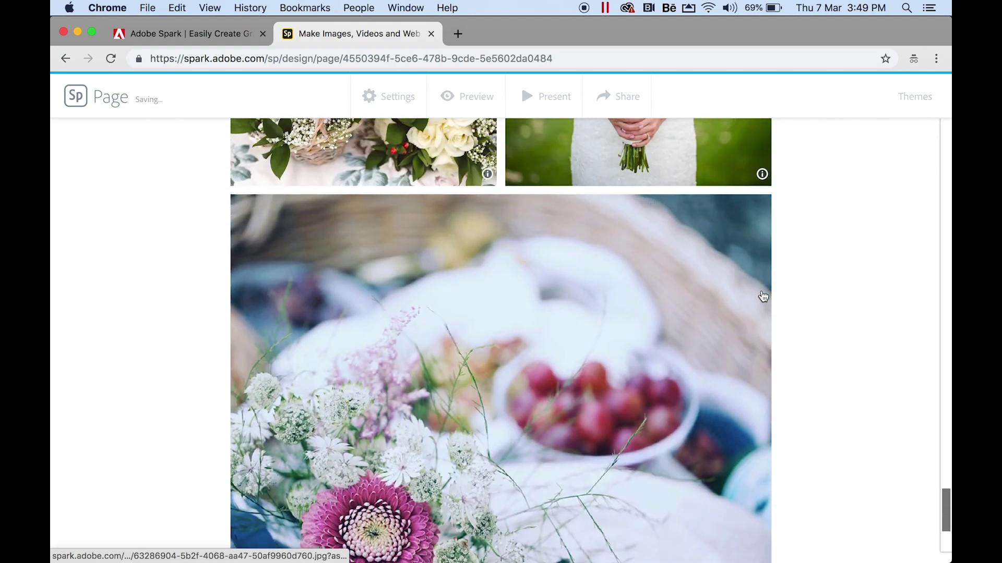
pyautogui.scroll(10, 472, 438)
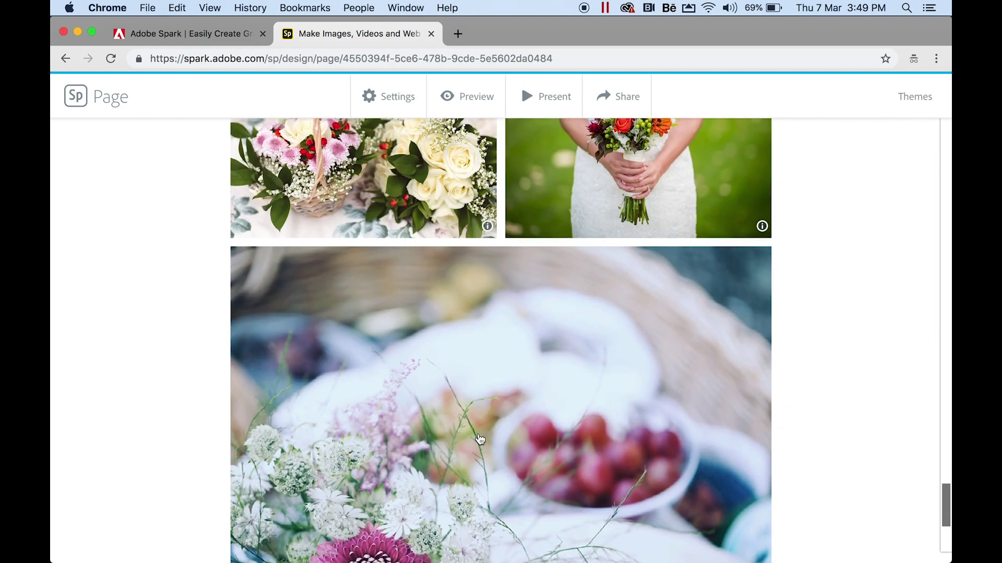
pyautogui.scroll(1, 480, 440)
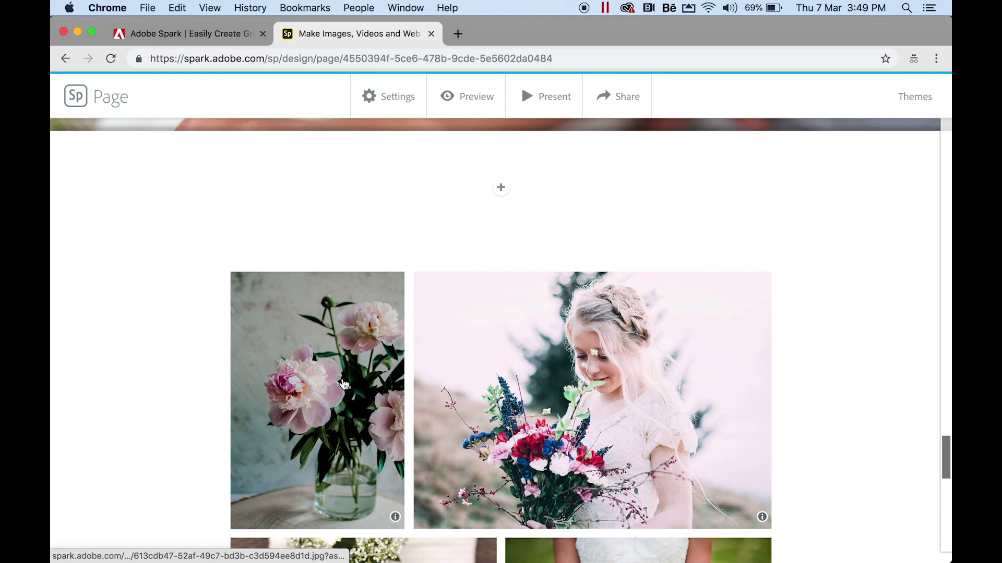
pyautogui.scroll(-5, 619, 414)
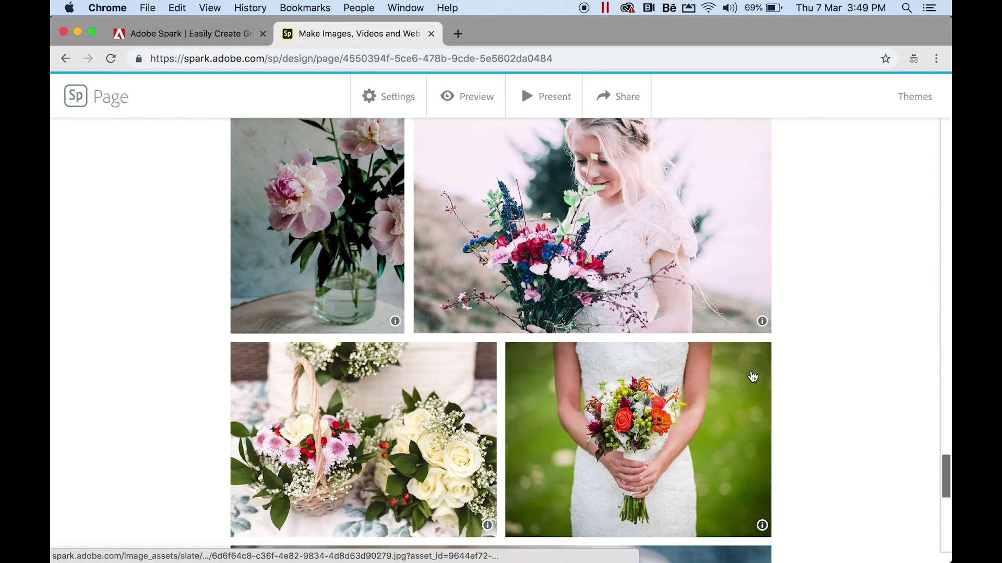
pyautogui.scroll(-6, 815, 373)
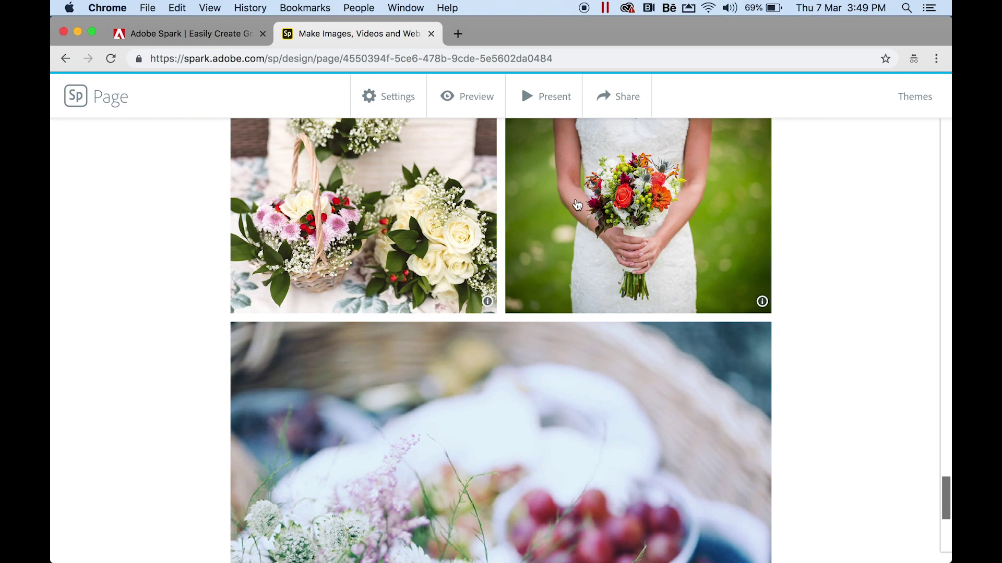
pyautogui.scroll(5, 577, 204)
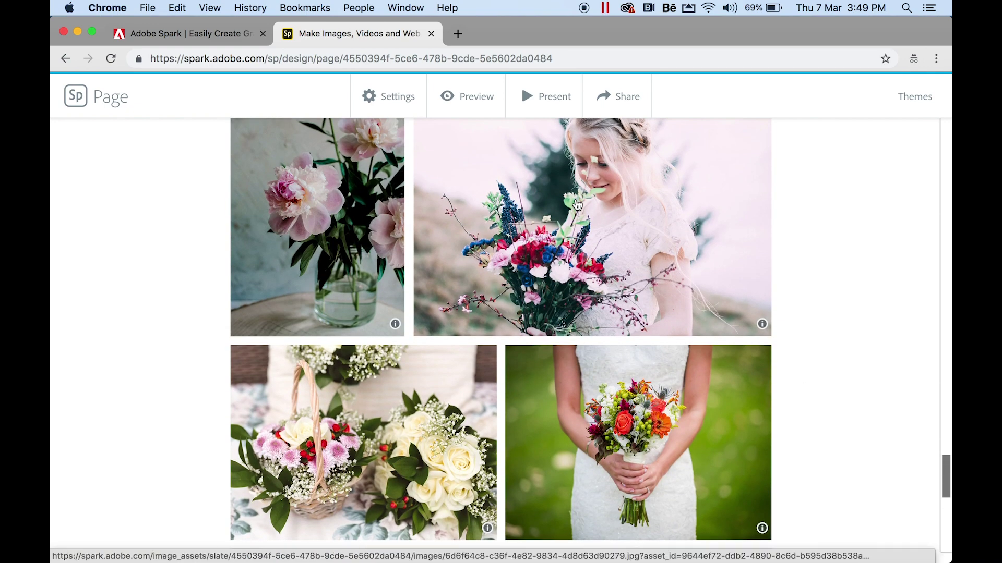
pyautogui.scroll(-10, 839, 342)
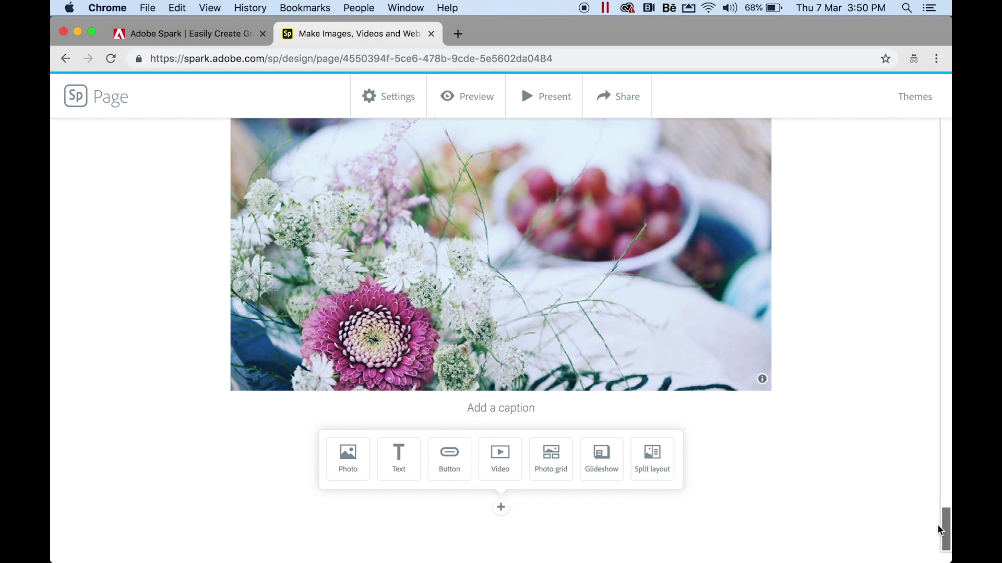
pyautogui.scroll(20, 859, 357)
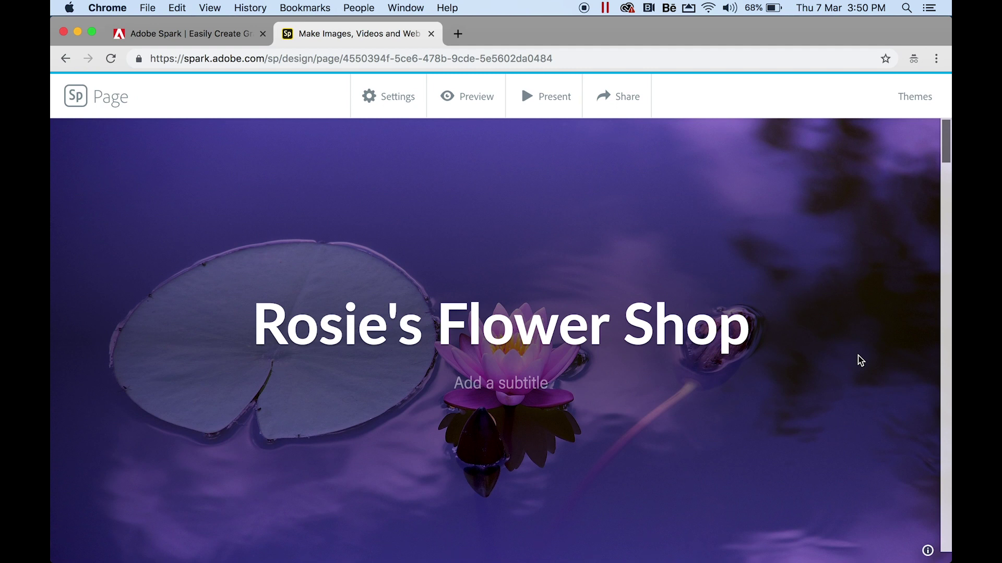
# - Preview the Crisp theme, then apply a bolder theme with bold capital headings
pyautogui.click(922, 97)
pyautogui.scroll(-10, 866, 292)
pyautogui.scroll(3, 866, 292)
pyautogui.click(868, 259)
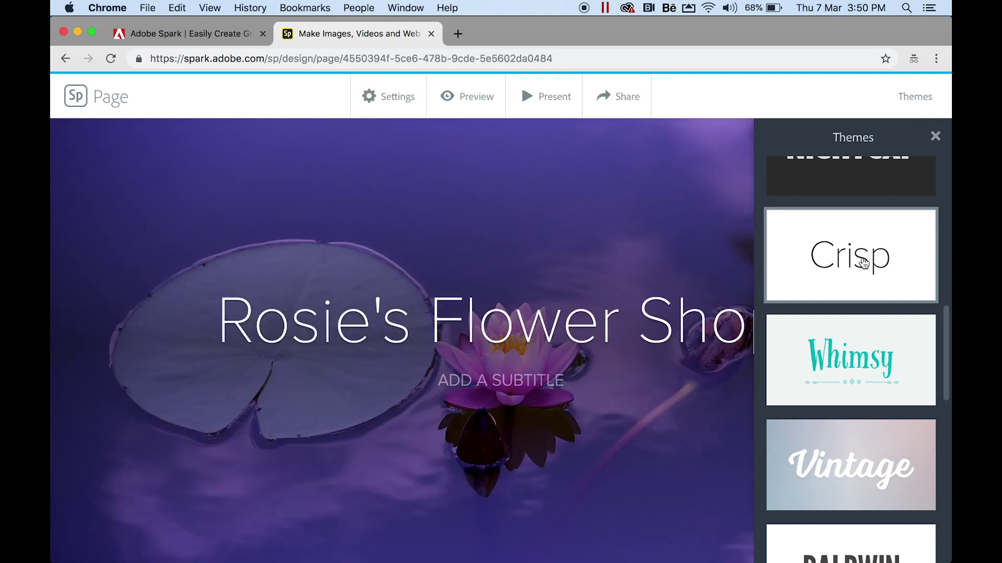
pyautogui.scroll(-10, 479, 316)
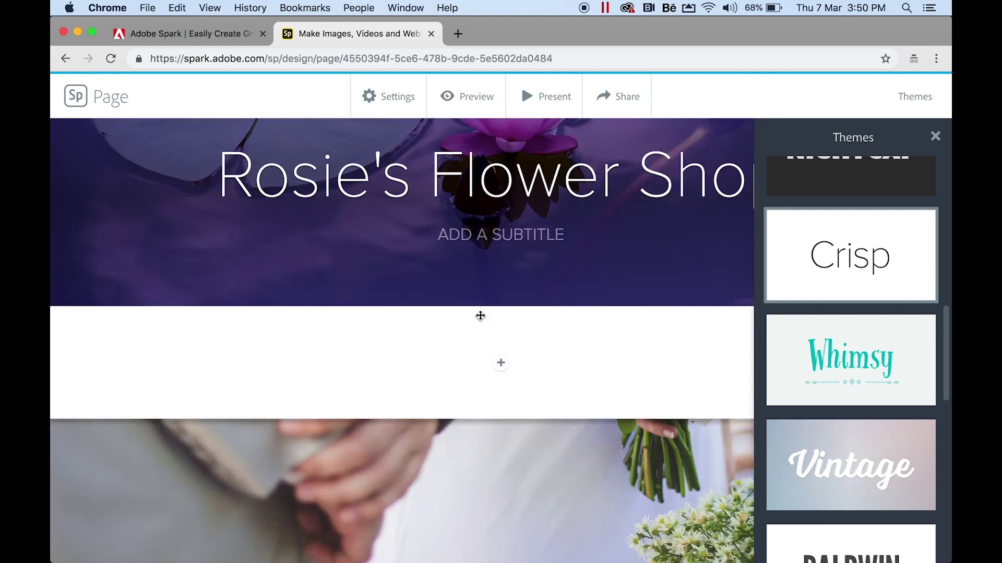
pyautogui.scroll(-5, 480, 316)
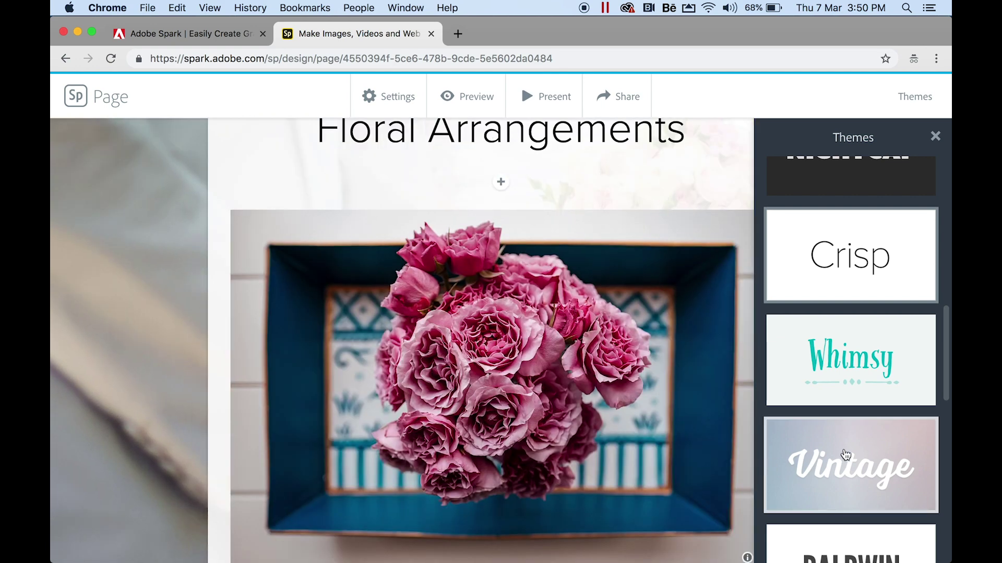
pyautogui.click(935, 136)
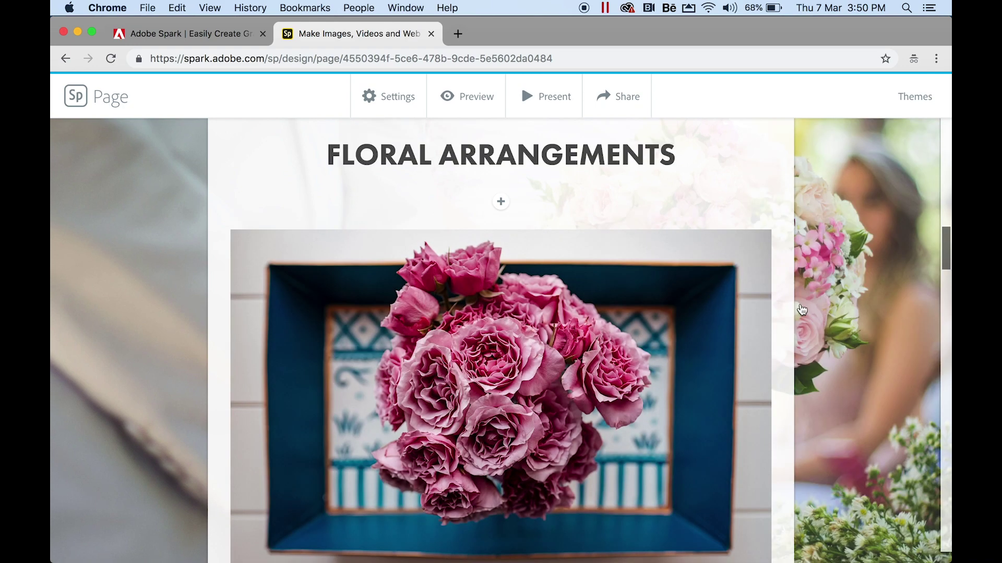
pyautogui.scroll(15, 802, 310)
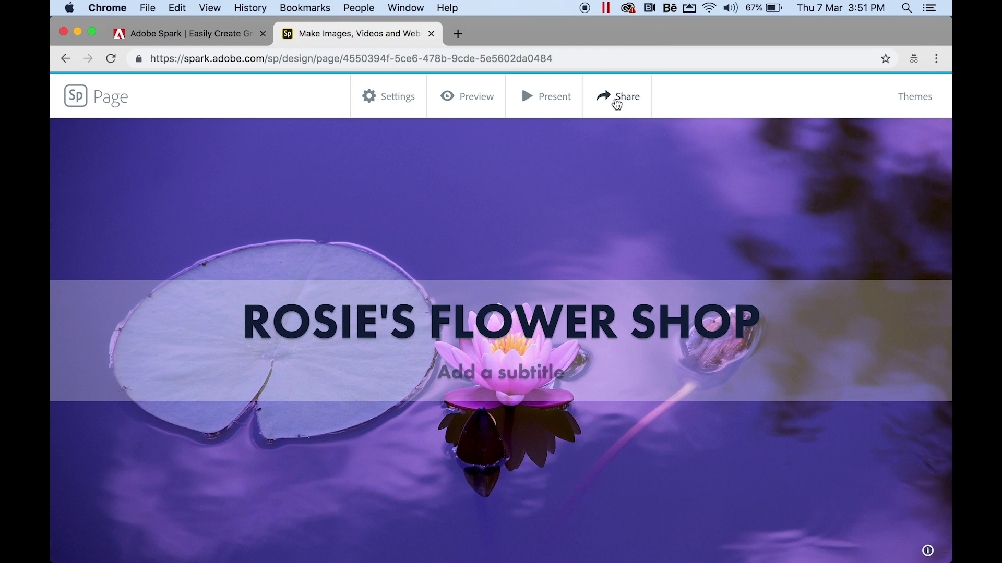
# - Start publishing with a shareable link and set the page category to Business
pyautogui.click(616, 102)
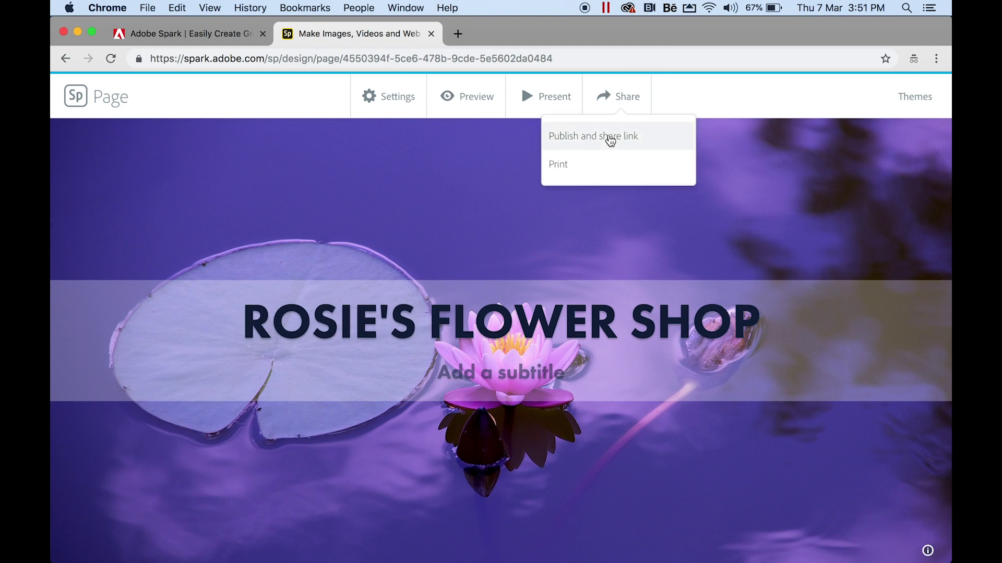
pyautogui.click(610, 138)
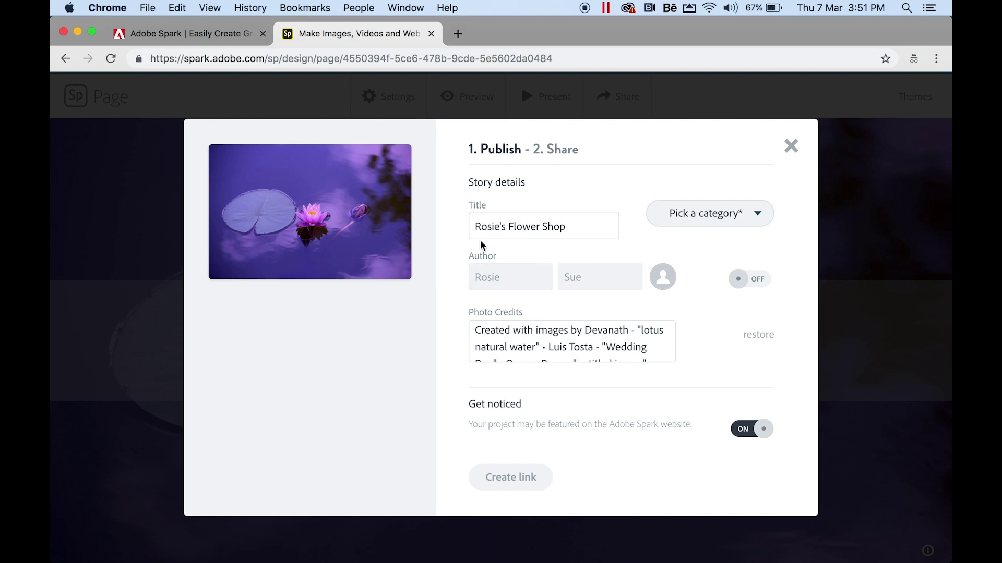
pyautogui.click(679, 217)
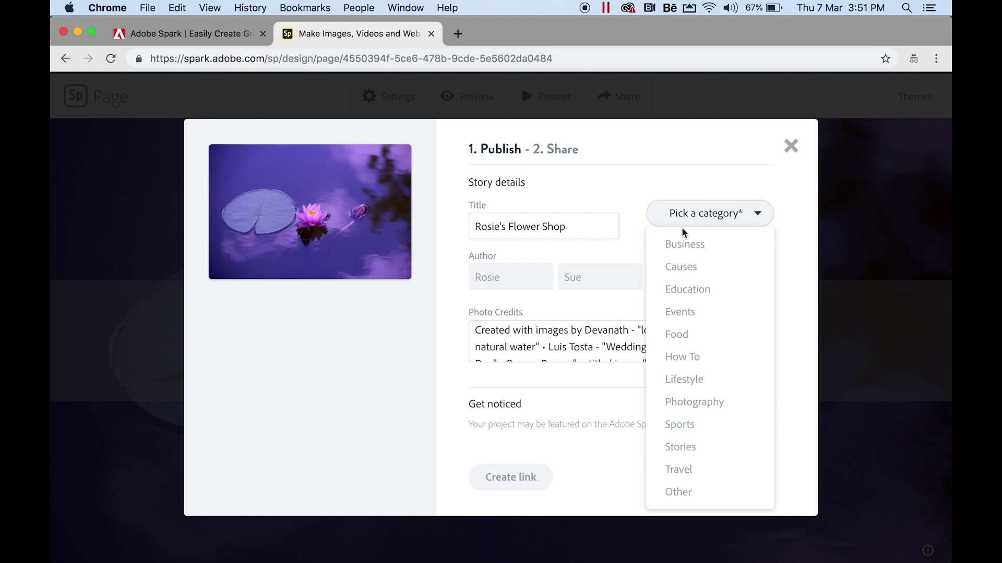
pyautogui.click(686, 249)
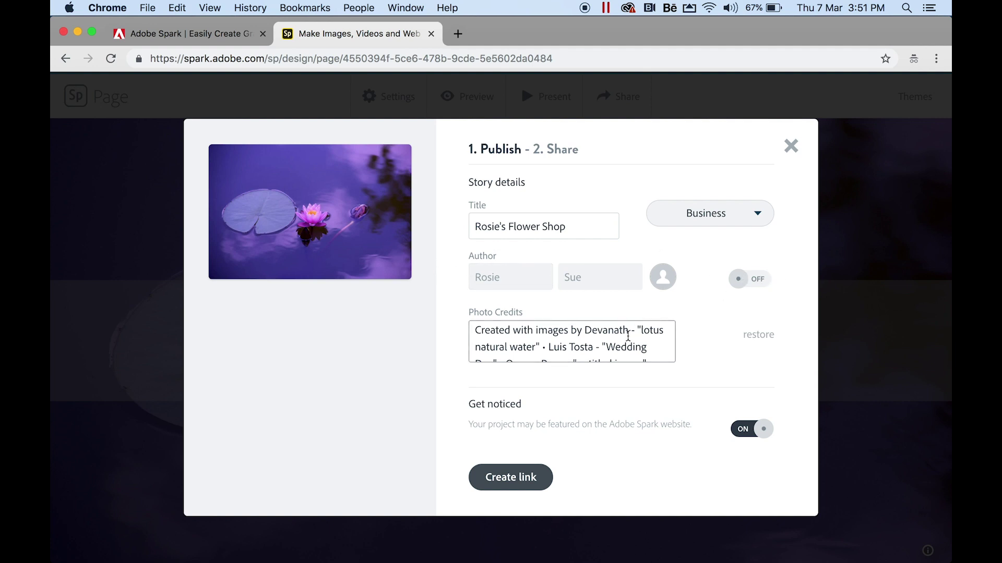
# - Clear the Photo Credits text and create the page's shareable link
pyautogui.press('super+a')
pyautogui.press('BackSpace')
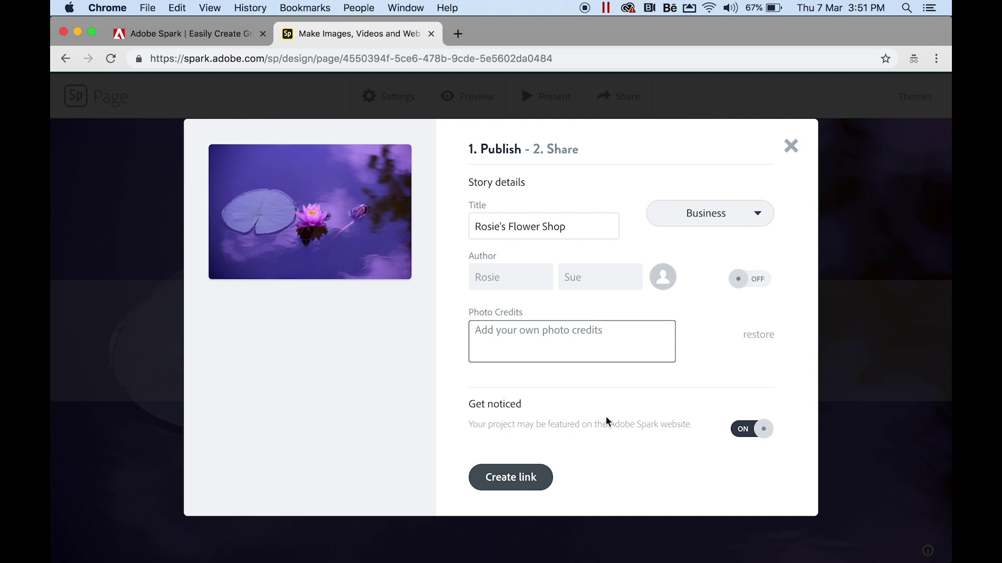
pyautogui.click(515, 478)
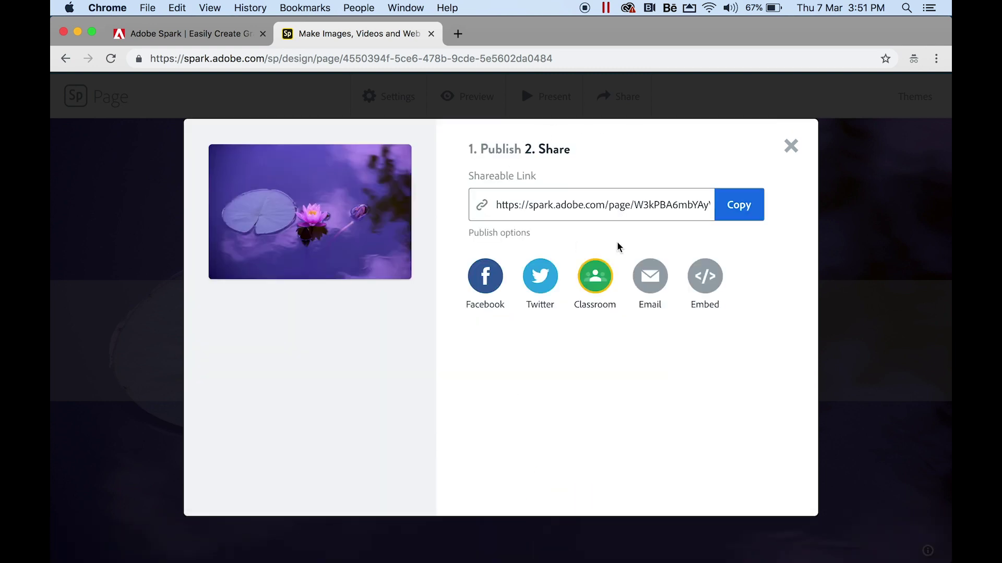
# - Copy the shareable link and load it in a new browser tab
pyautogui.click(739, 214)
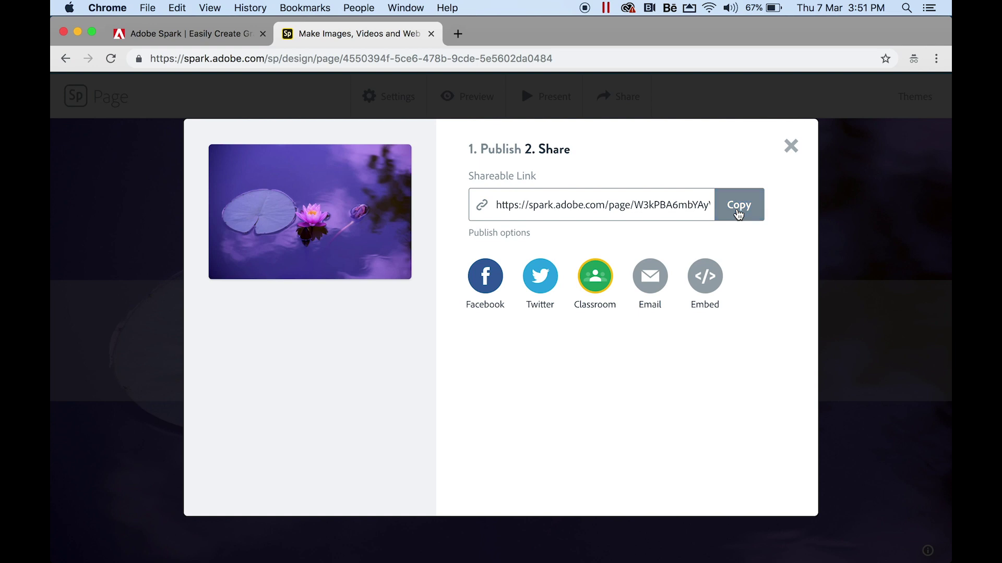
pyautogui.press('super+t')
pyautogui.press('super+v')
pyautogui.press('Return')
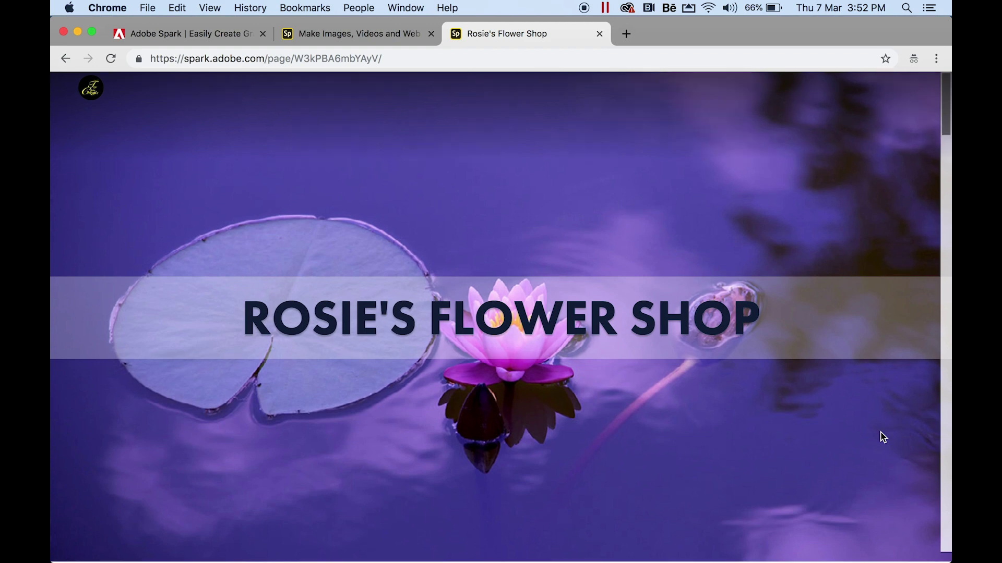
# - Scroll the published page and test the Wedding Bouquets link, then return to it
pyautogui.scroll(-2, 881, 437)
pyautogui.scroll(-10, 882, 437)
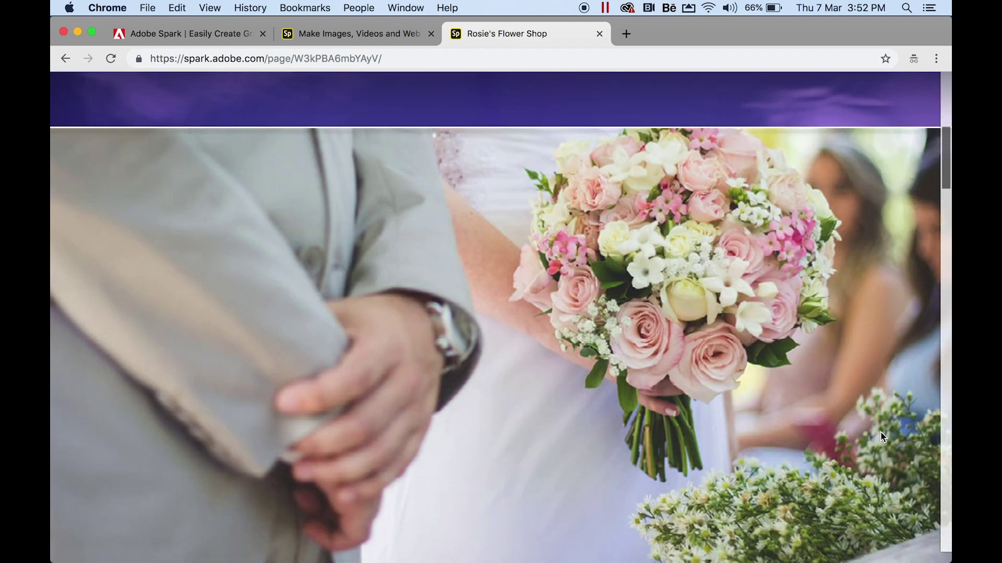
pyautogui.scroll(-6, 882, 437)
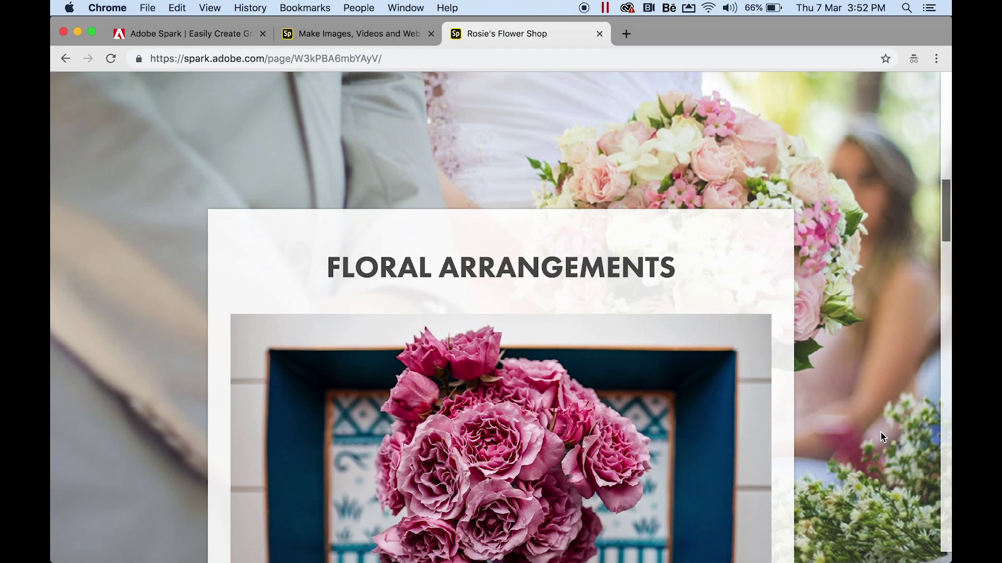
pyautogui.scroll(-8, 881, 433)
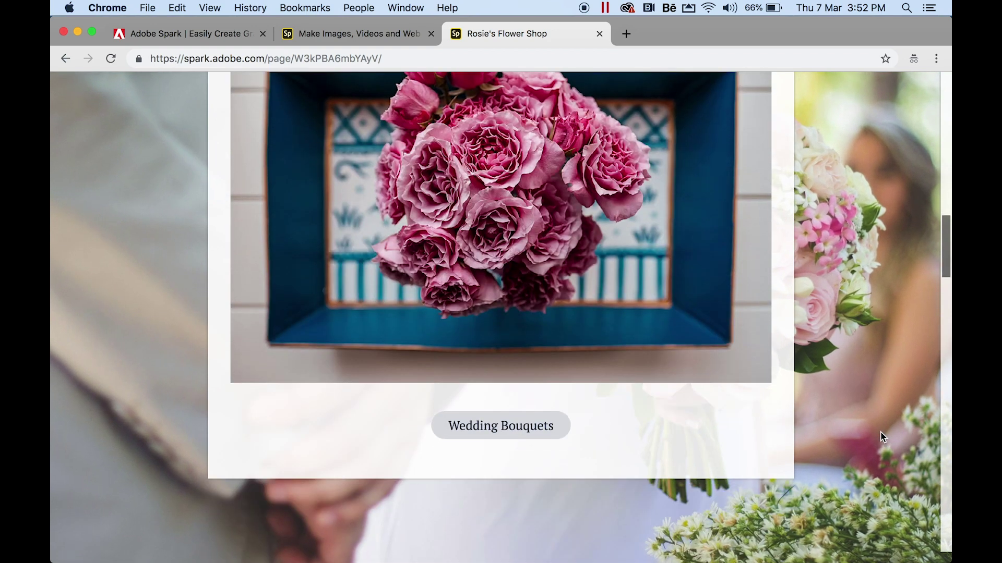
pyautogui.scroll(-2, 882, 438)
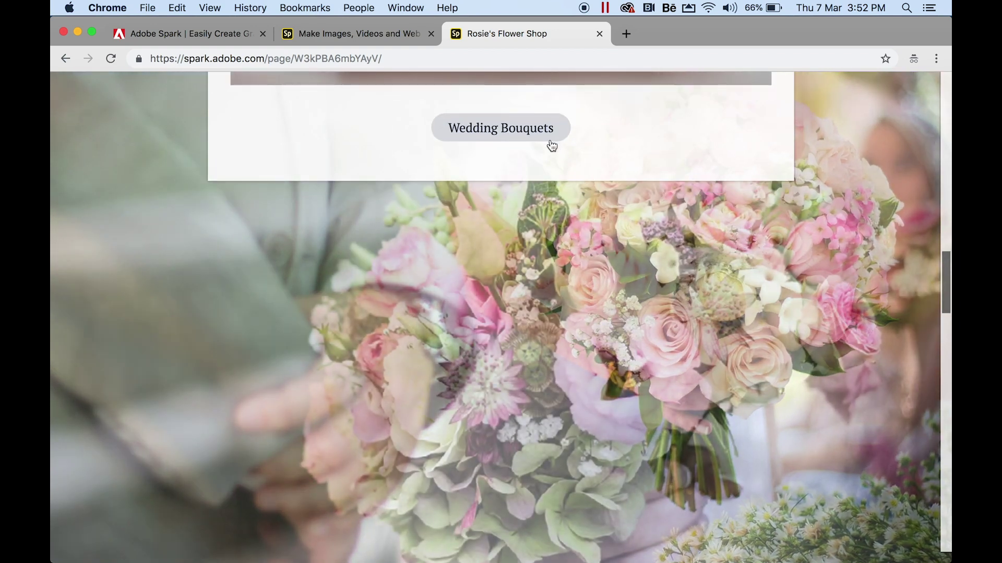
pyautogui.click(543, 130)
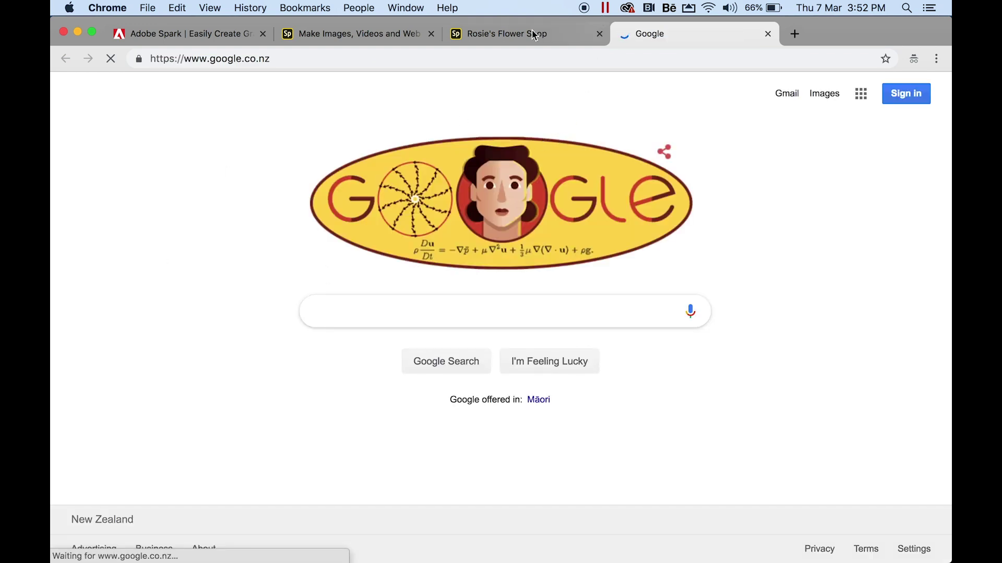
pyautogui.click(533, 32)
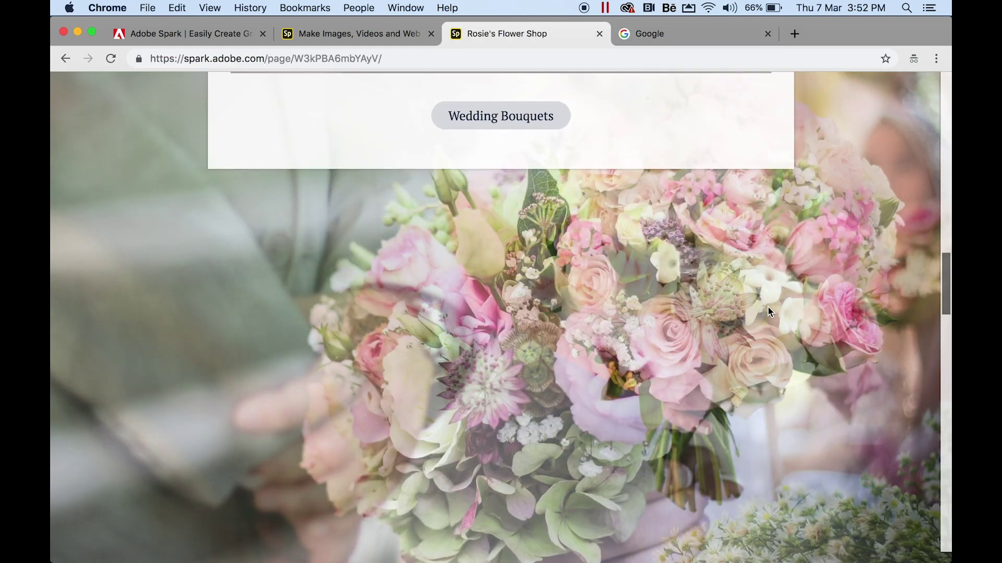
# - View gallery photos enlarged, step through two more, close, and scroll to the footer
pyautogui.scroll(-10, 768, 311)
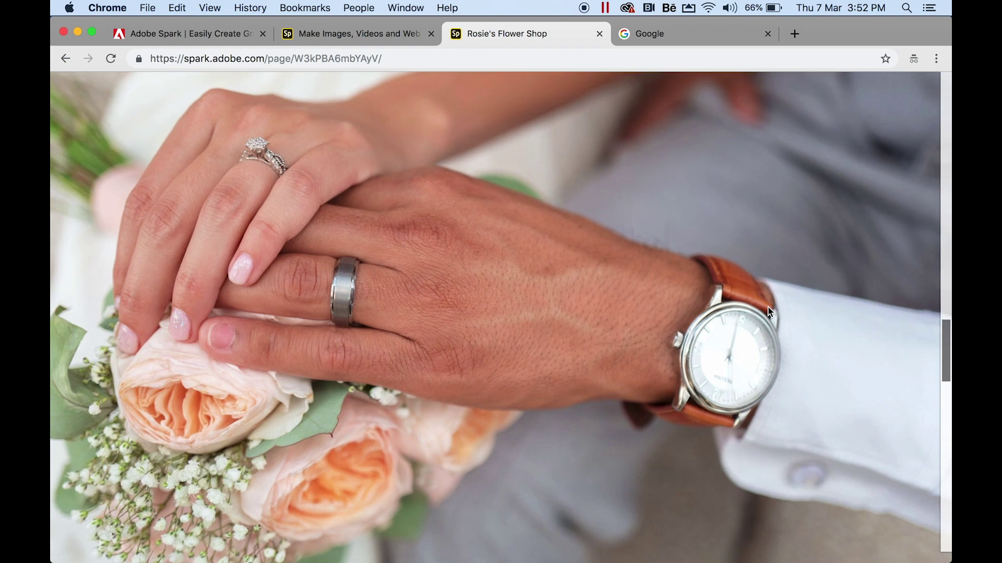
pyautogui.scroll(-5, 768, 311)
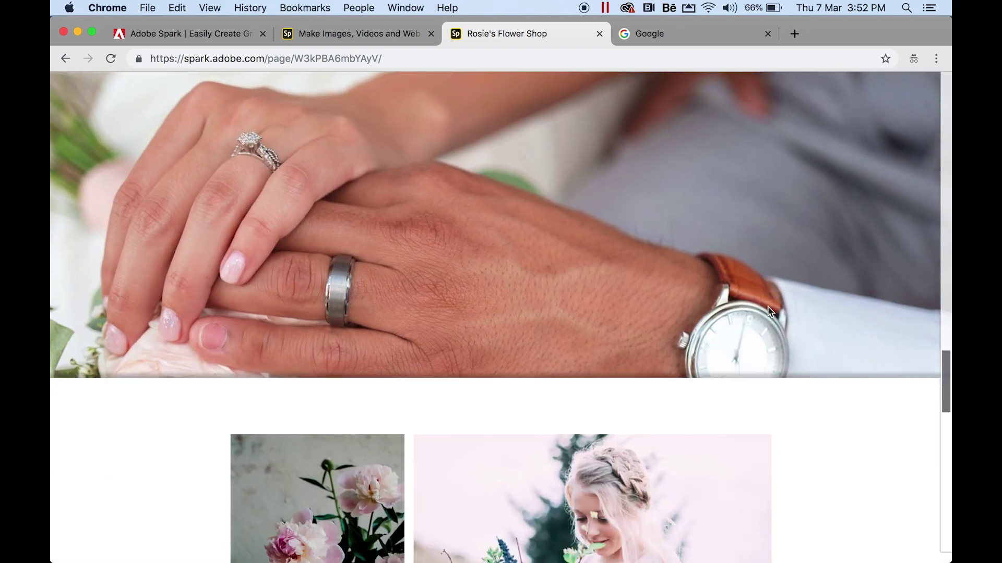
pyautogui.scroll(-6, 768, 311)
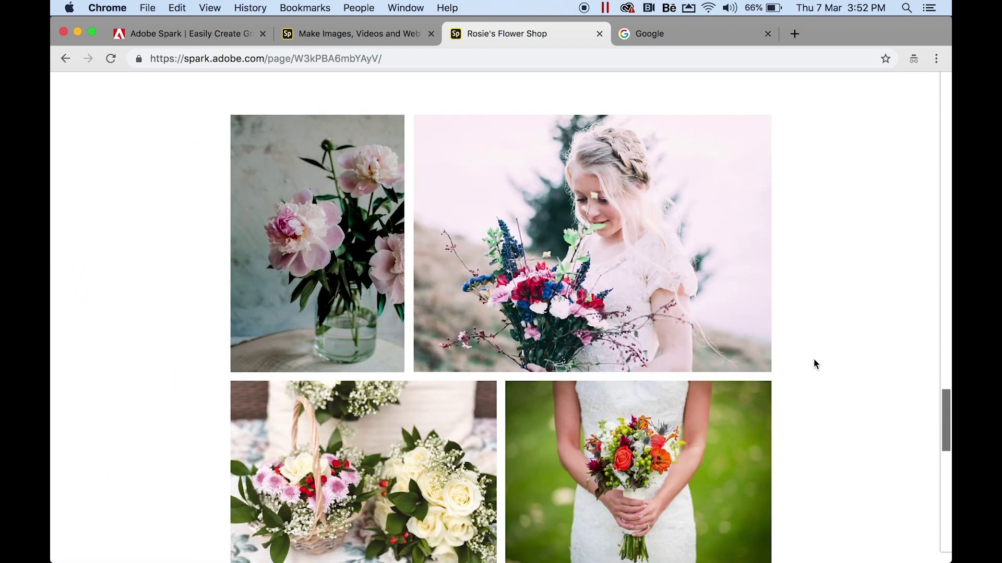
pyautogui.click(484, 286)
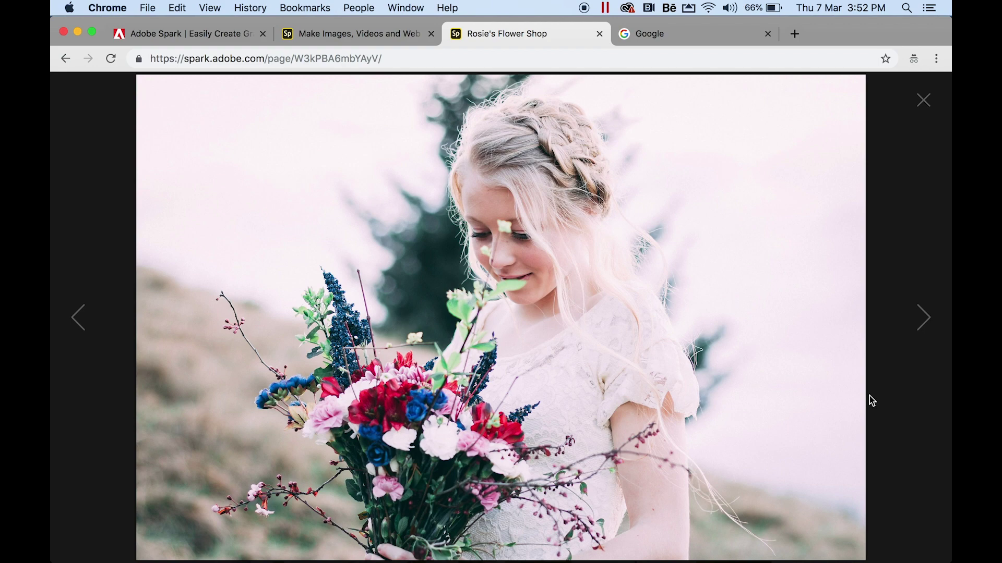
pyautogui.click(921, 322)
pyautogui.click(921, 322)
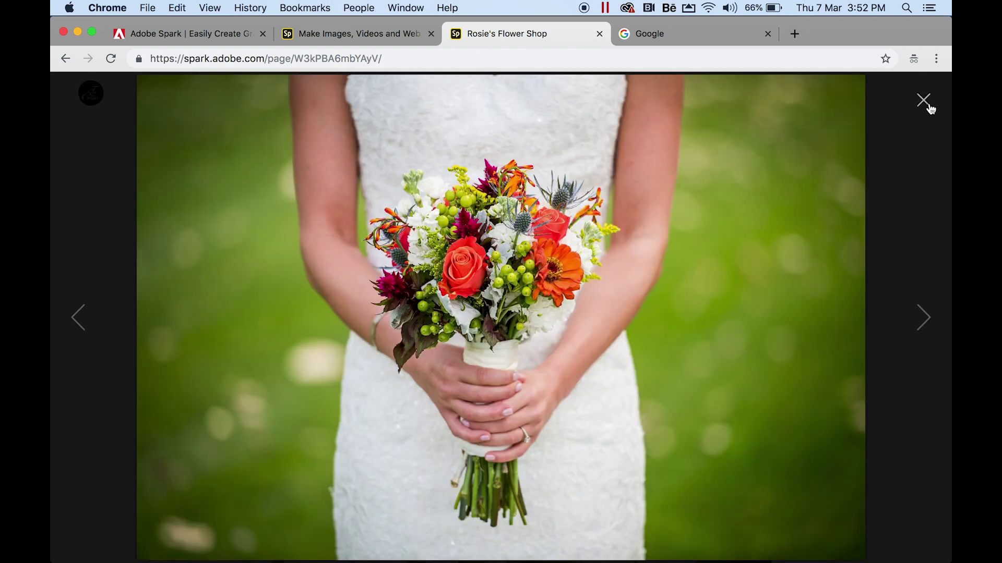
pyautogui.click(926, 104)
pyautogui.scroll(-8, 862, 360)
pyautogui.scroll(-6, 861, 358)
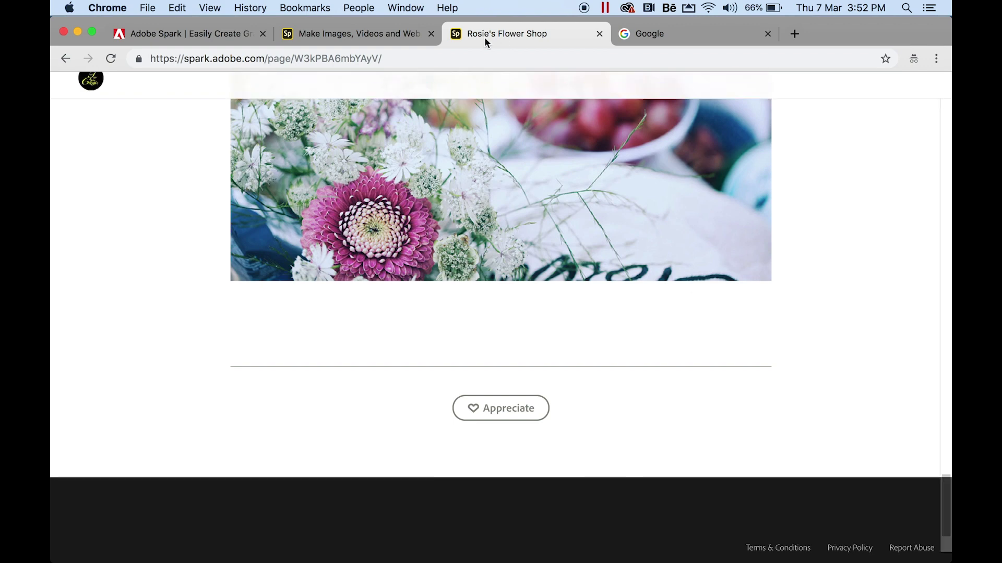
# - Back in the editor, close the Publish/Share window and start Present mode
pyautogui.click(366, 33)
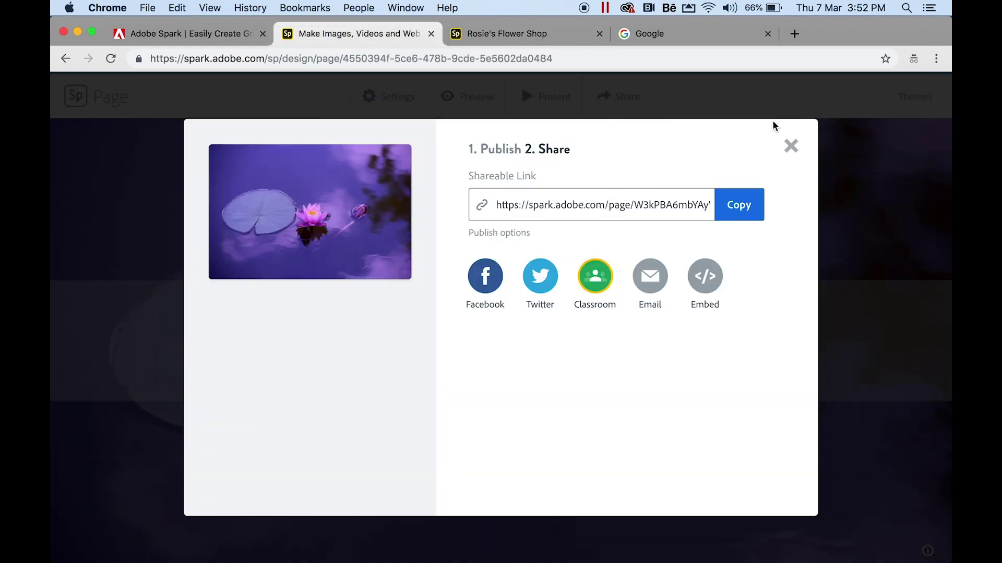
pyautogui.click(790, 147)
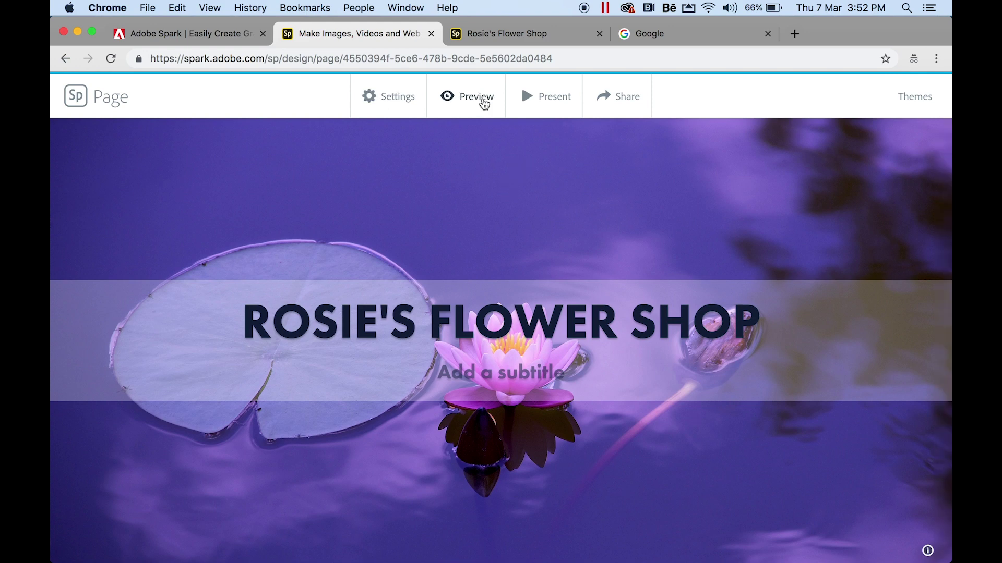
pyautogui.click(551, 100)
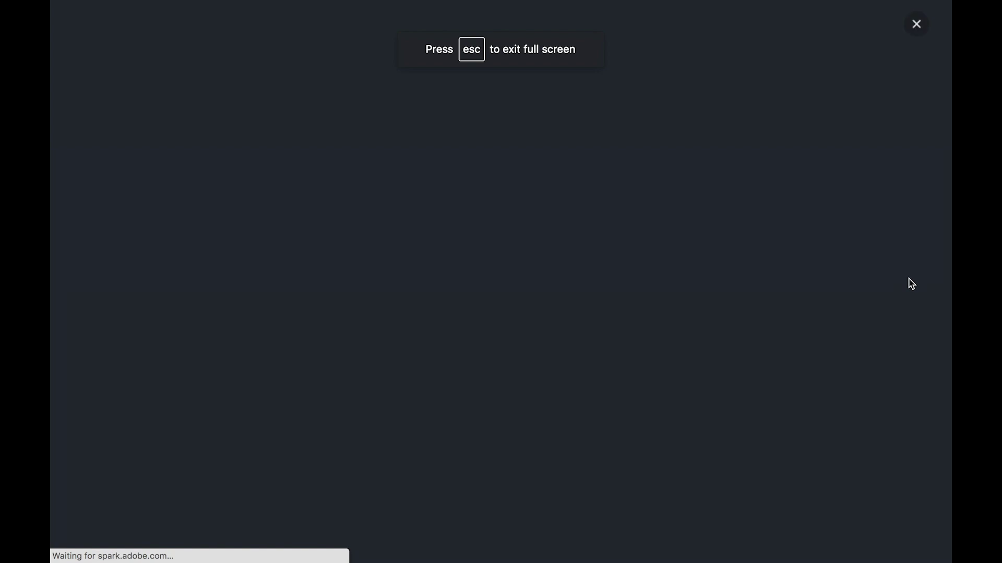